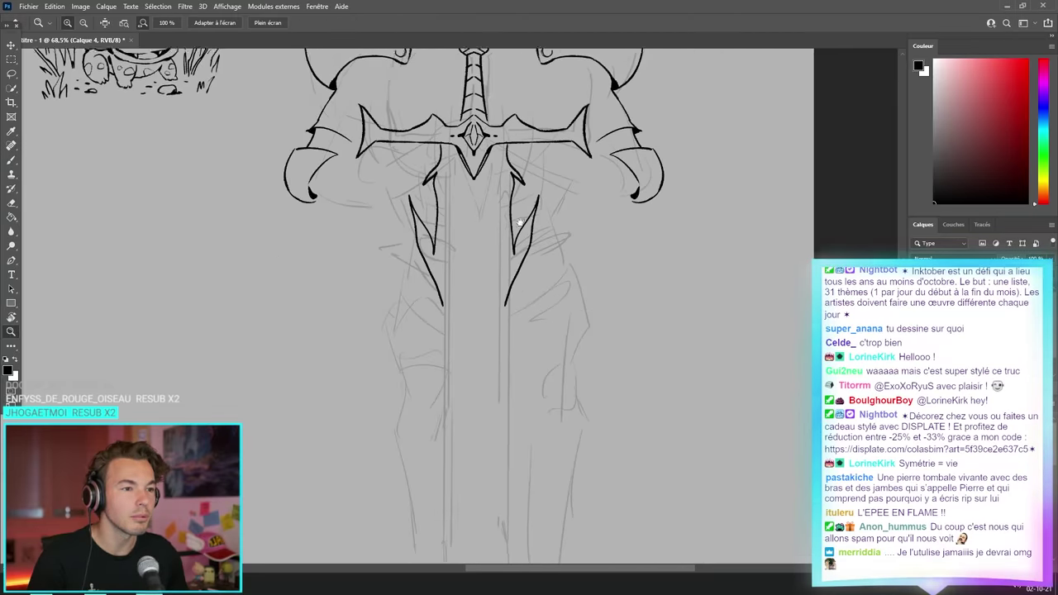
Ink the lower edges of the sword blade with symmetric strokes and bring them together in a pointed tip.
left_click_drag(494, 325, 519, 233)
left_click_drag(490, 420, 499, 508)
key("ctrl+0")
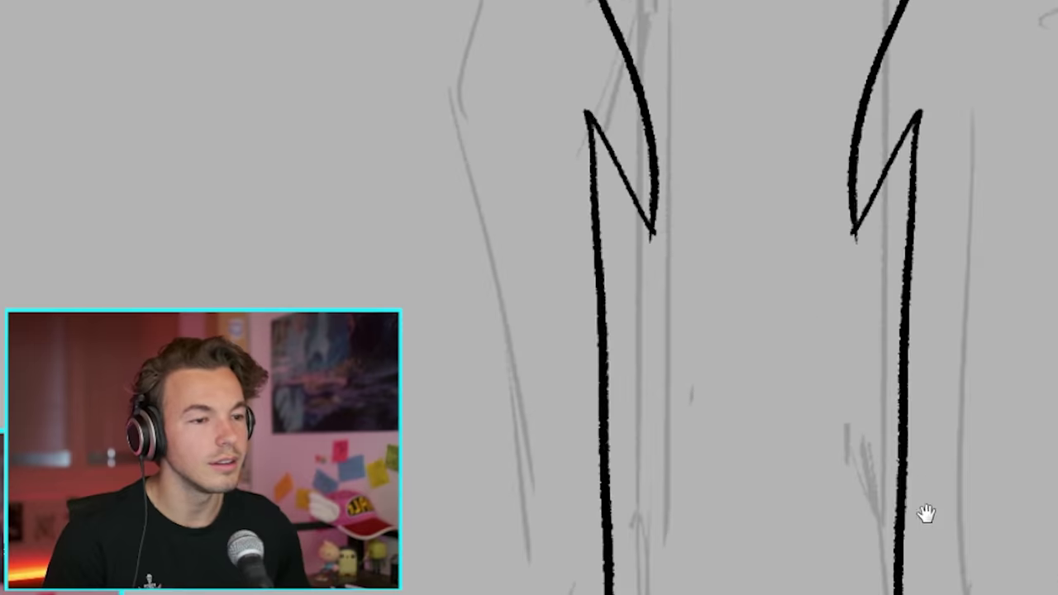
scroll(923, 512, "down", 3)
left_click_drag(831, 190, 686, 489)
key("ctrl+z")
left_click_drag(673, 454, 653, 439)
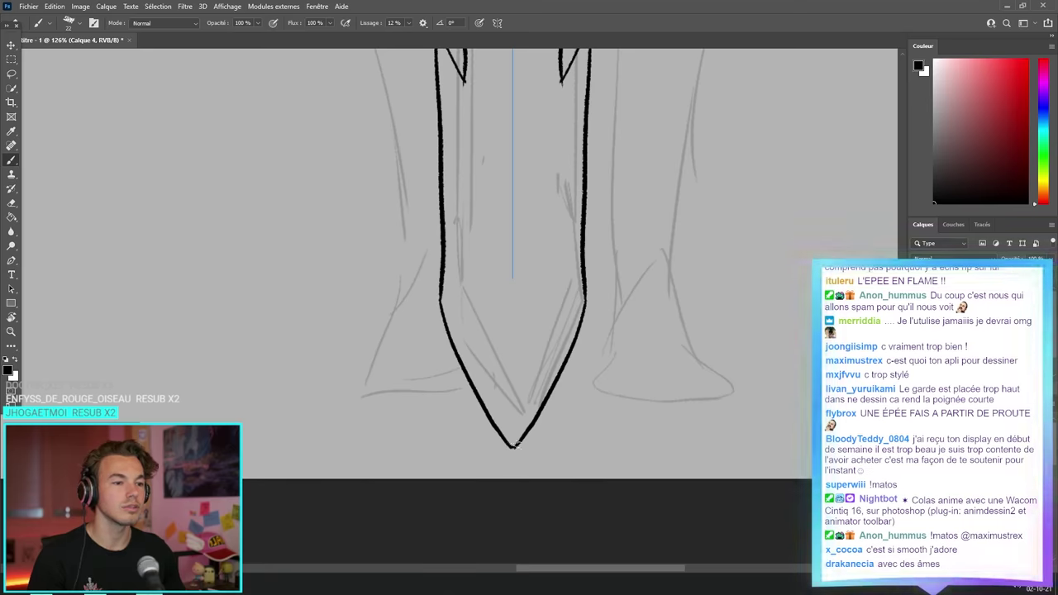
scroll(547, 369, "down", 2)
scroll(547, 370, "up", 3)
Ink a spiked hip plate flaring out from the outer end of the knight's belt armour.
left_click_drag(722, 217, 719, 282)
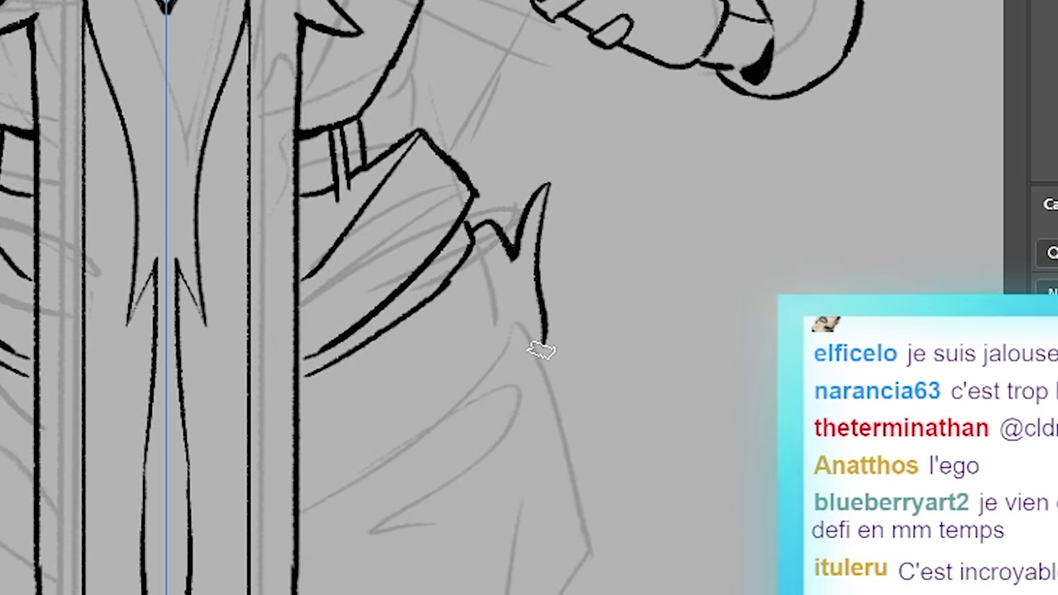
left_click_drag(519, 256, 543, 213)
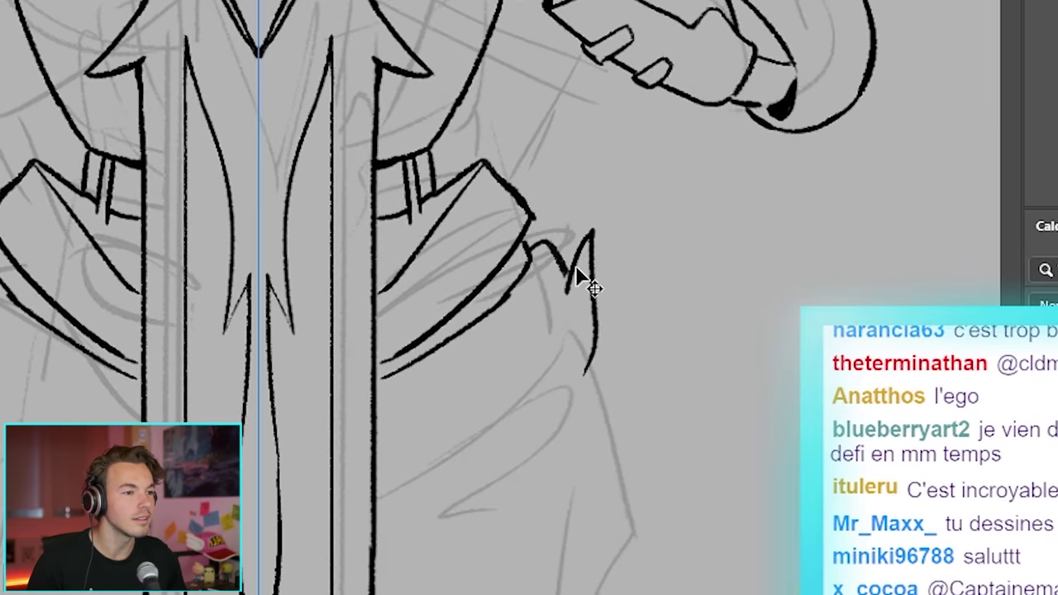
scroll(394, 397, "up", 2)
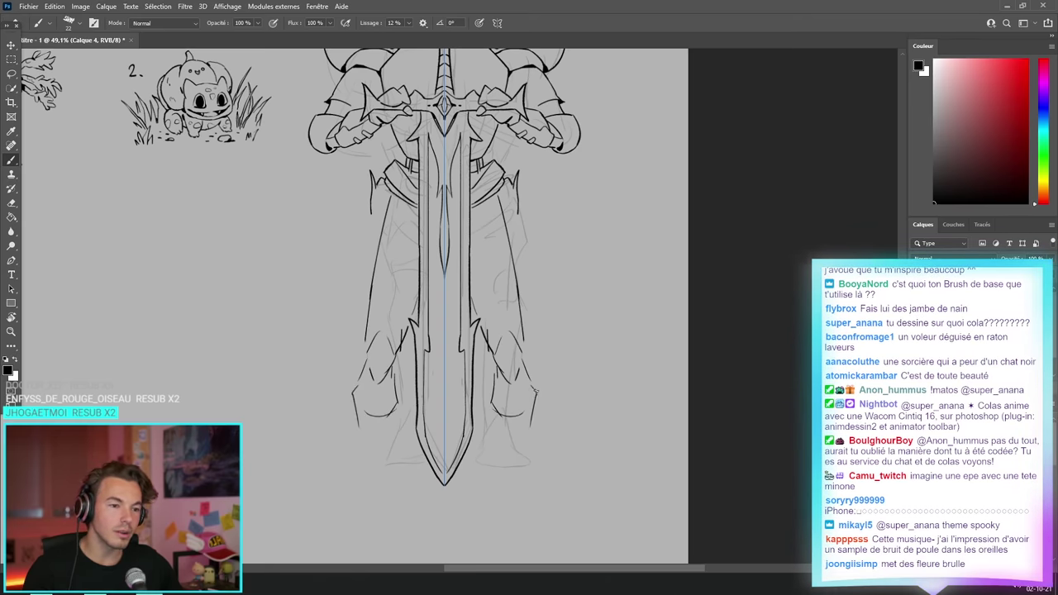
Ink the rounded knee guards, the shins and the flared ankles of both legs with symmetric strokes.
left_click_drag(535, 392, 518, 416)
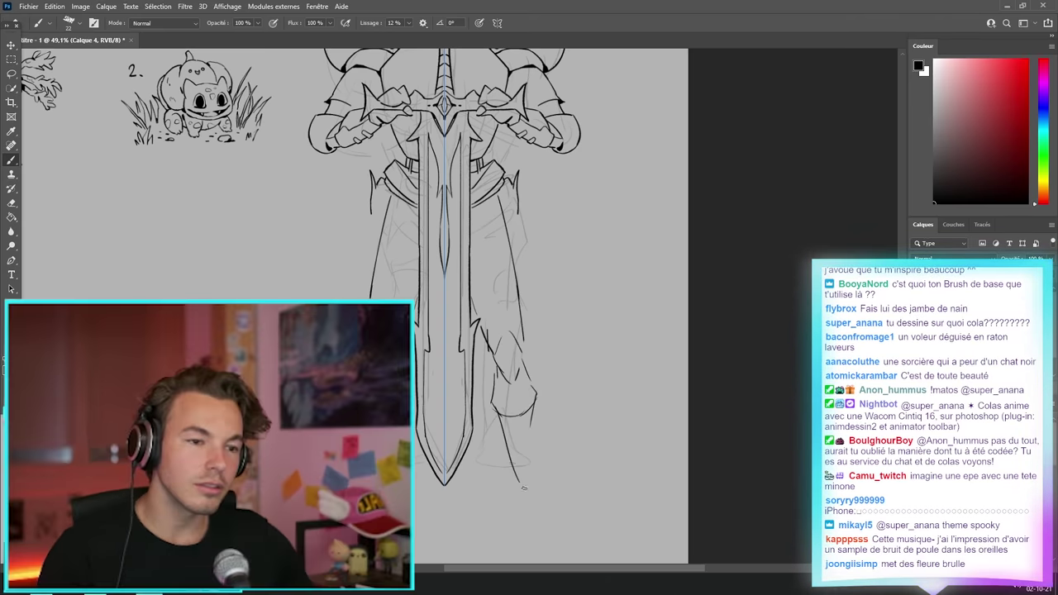
left_click_drag(379, 476, 372, 543)
left_click_drag(517, 474, 512, 542)
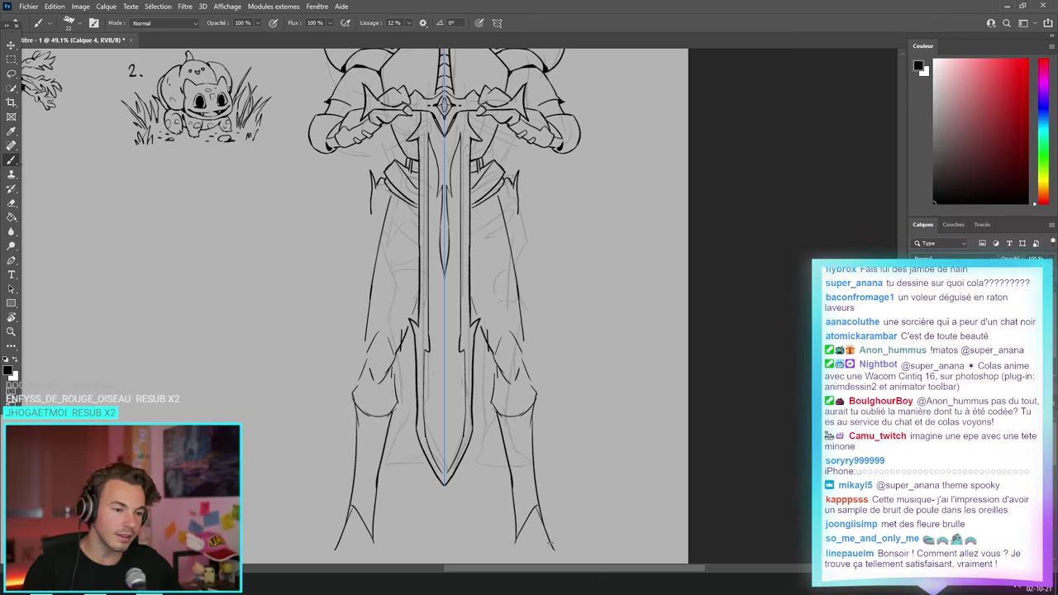
Move the knight figure slightly higher on the page and close the outlines of its pointed feet.
key("z")
key("ctrl+0")
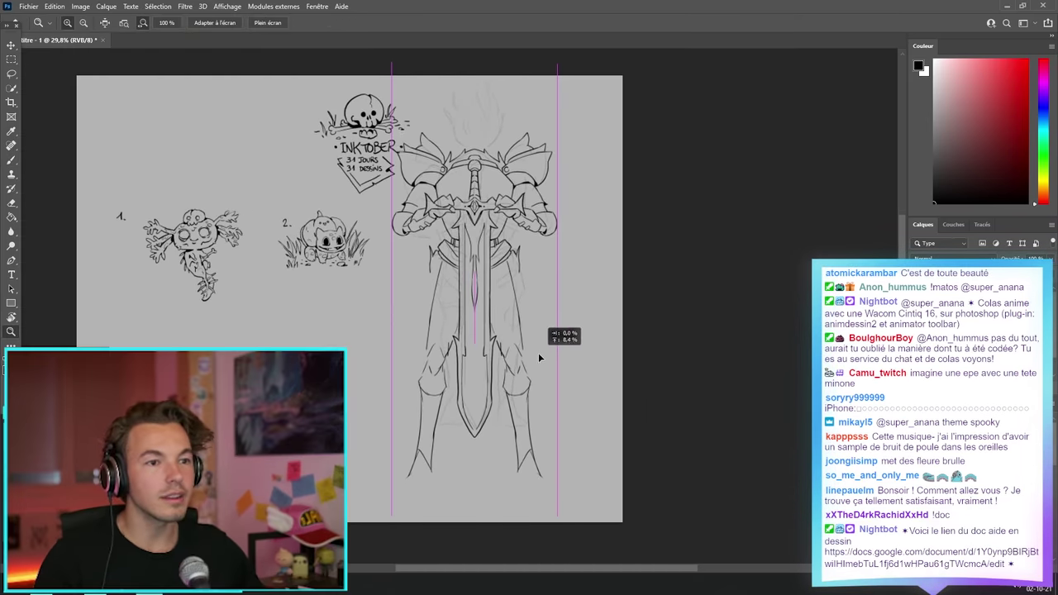
scroll(539, 361, "up", 3)
key("b")
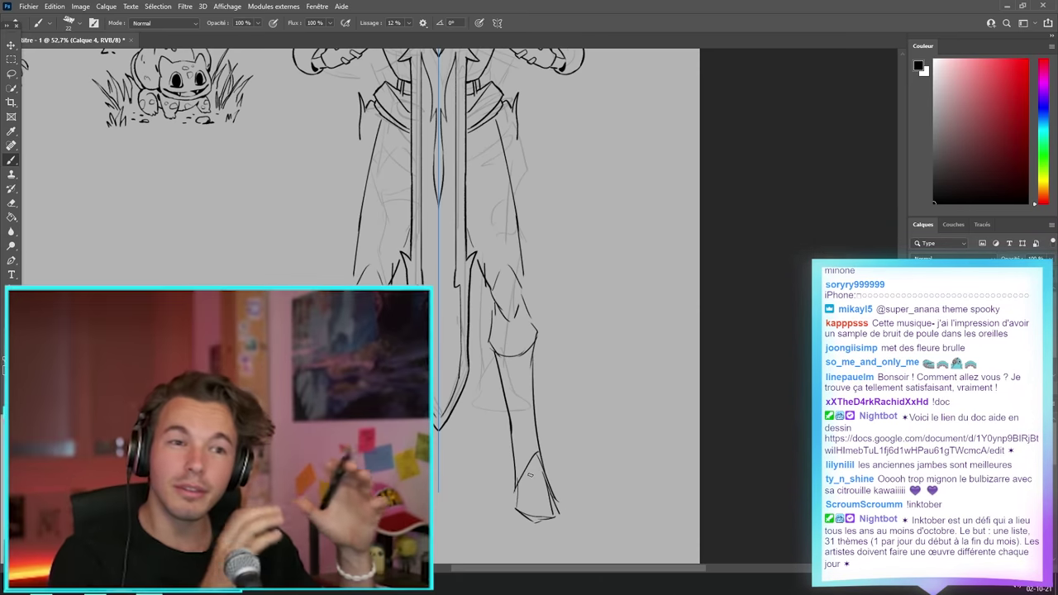
Erase the straight shin and knee lines and redraw the knees and calves with more curved contours.
scroll(502, 374, "down", 1)
key("e")
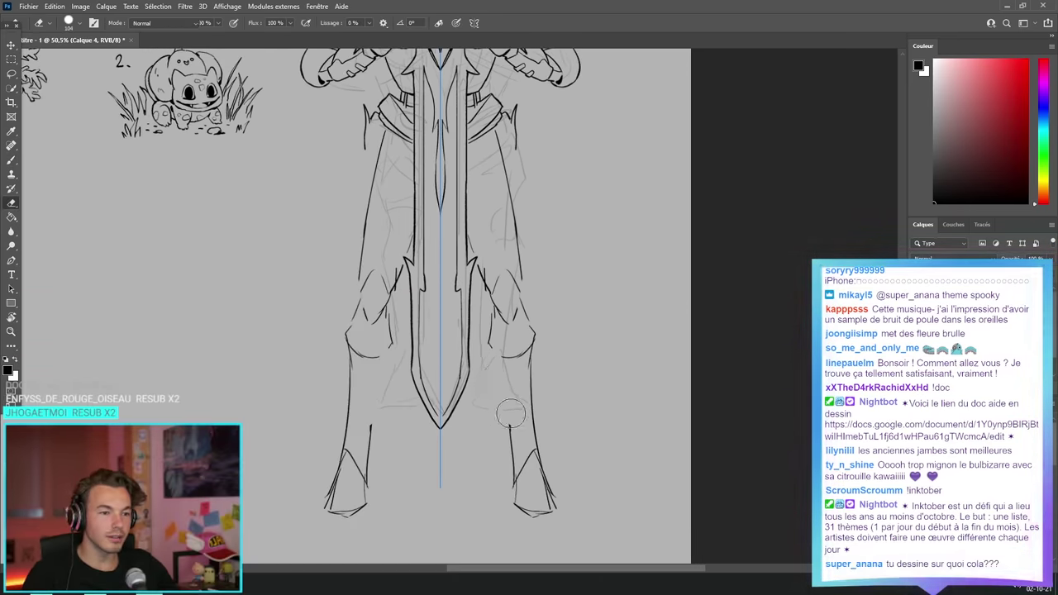
left_click_drag(525, 390, 530, 349)
scroll(530, 402, "down", 2)
scroll(512, 413, "up", 2)
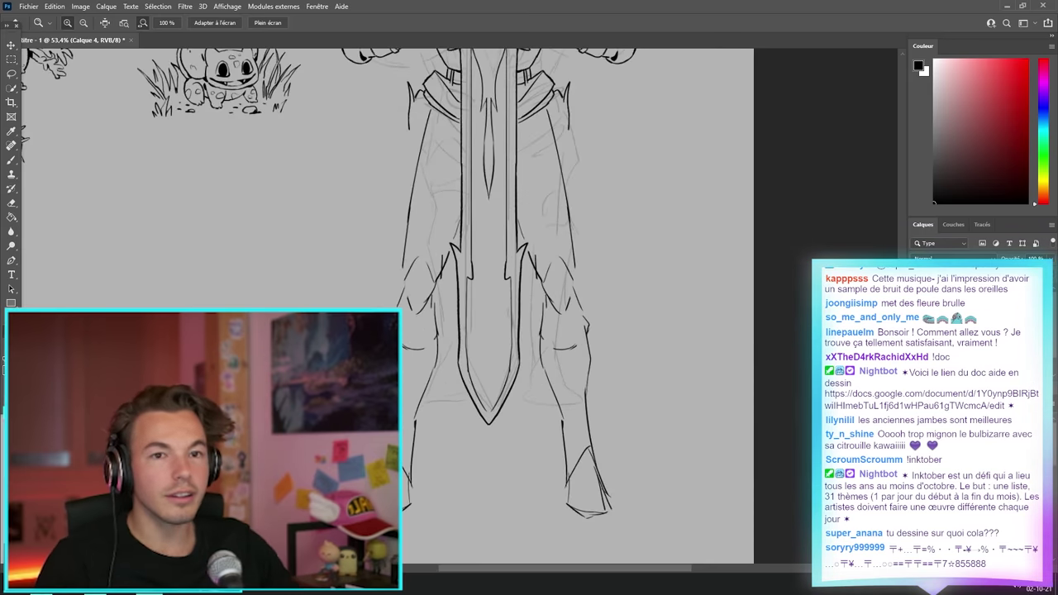
Lengthen the sword by moving its selected tip downward and redraw the blade edges across the gap.
key("m")
left_click_drag(506, 430, 505, 464)
key("ctrl+d")
key("b")
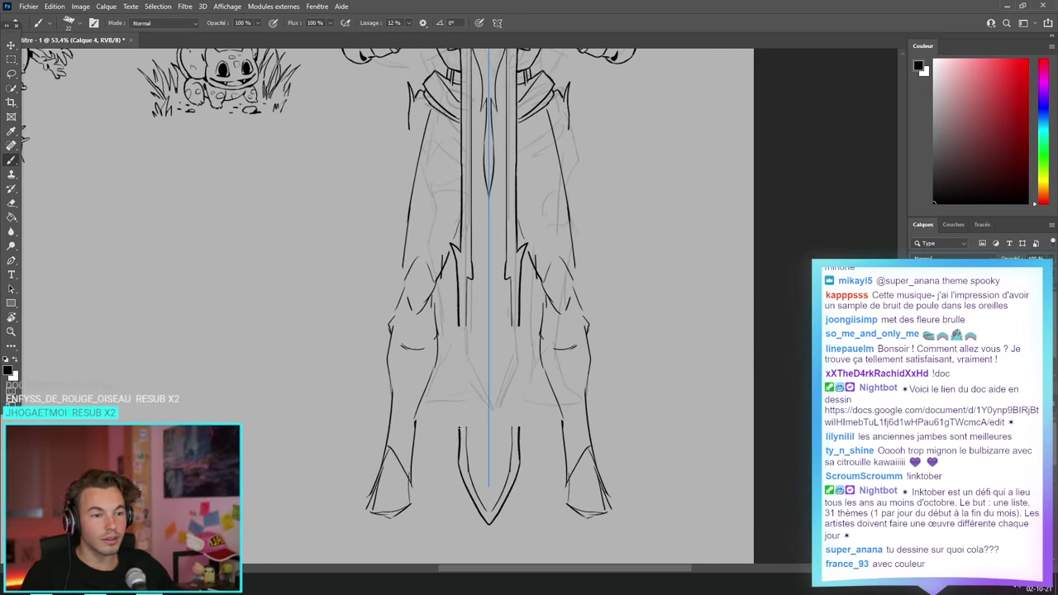
left_click_drag(518, 326, 519, 340)
key("z")
left_click(483, 309)
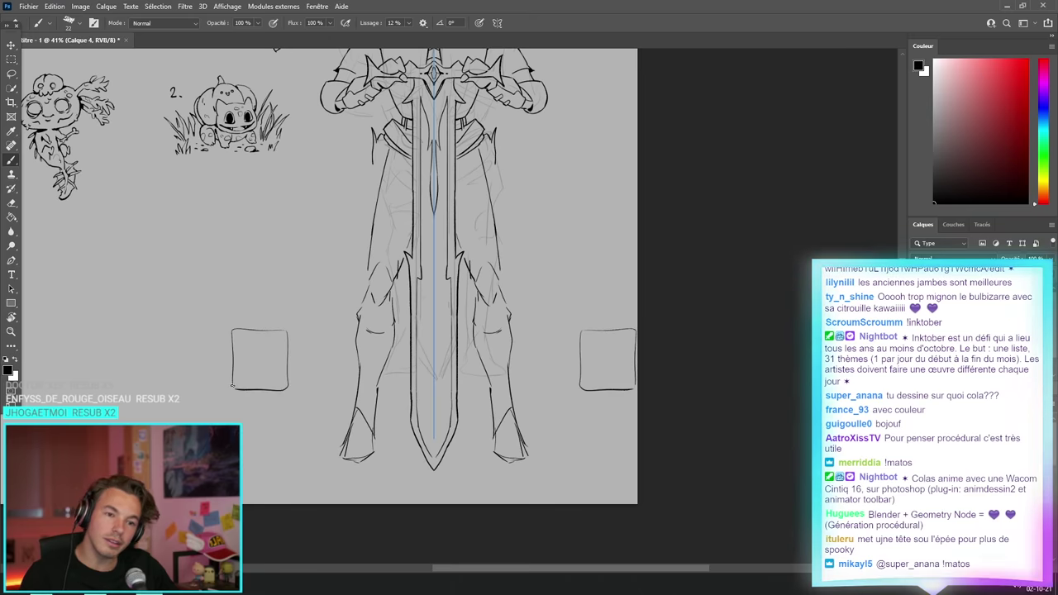
Sketch a rounded square beside the knight's legs and extend it with a smaller block at its lower side.
scroll(253, 376, "up", 3)
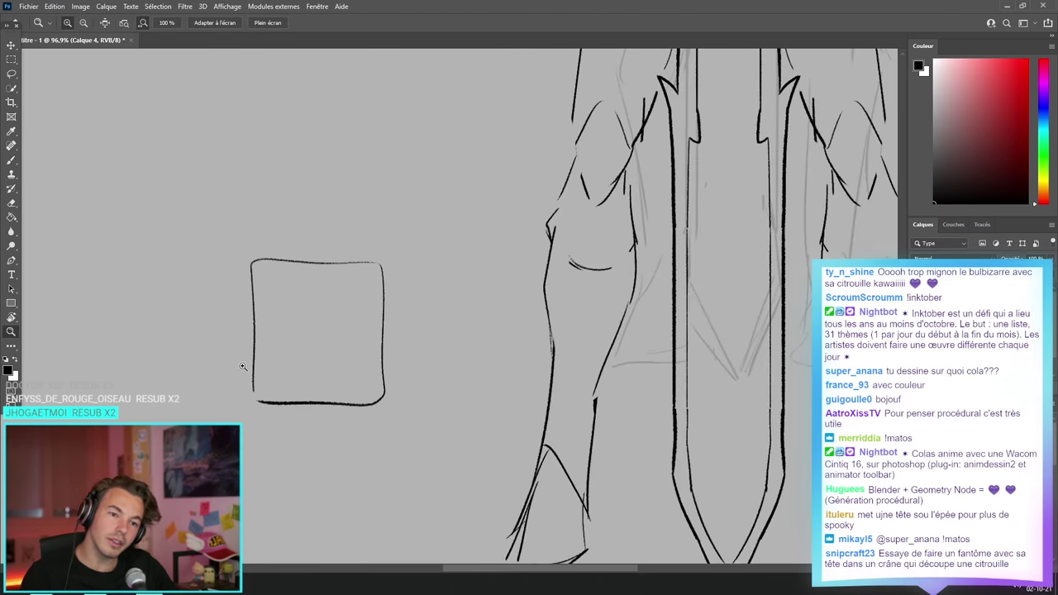
key("ctrl+z")
key("z")
scroll(281, 355, "down", 5)
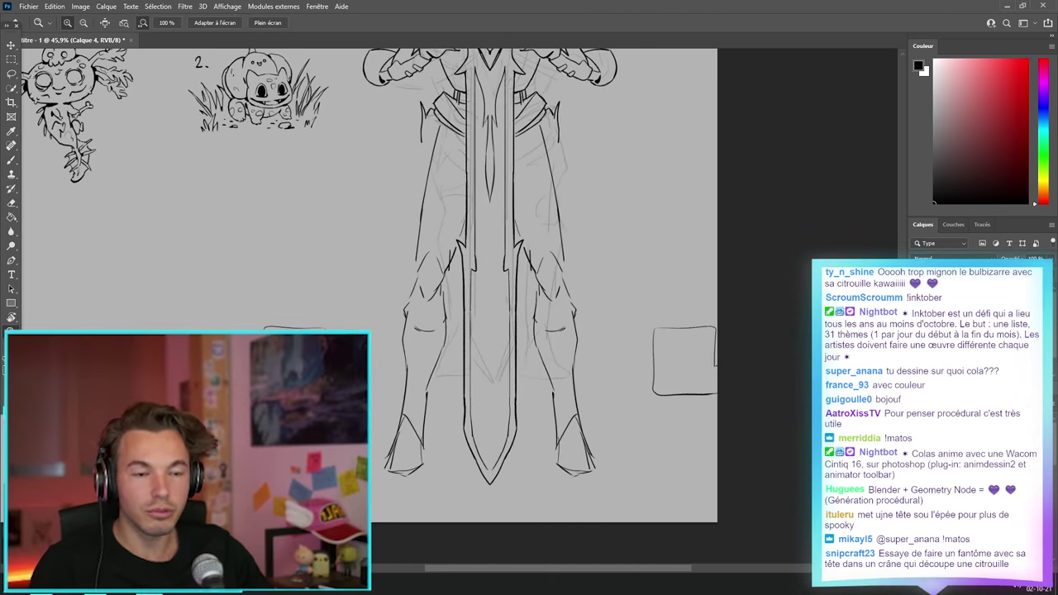
scroll(315, 333, "up", 4)
key("b")
scroll(307, 354, "up", 1)
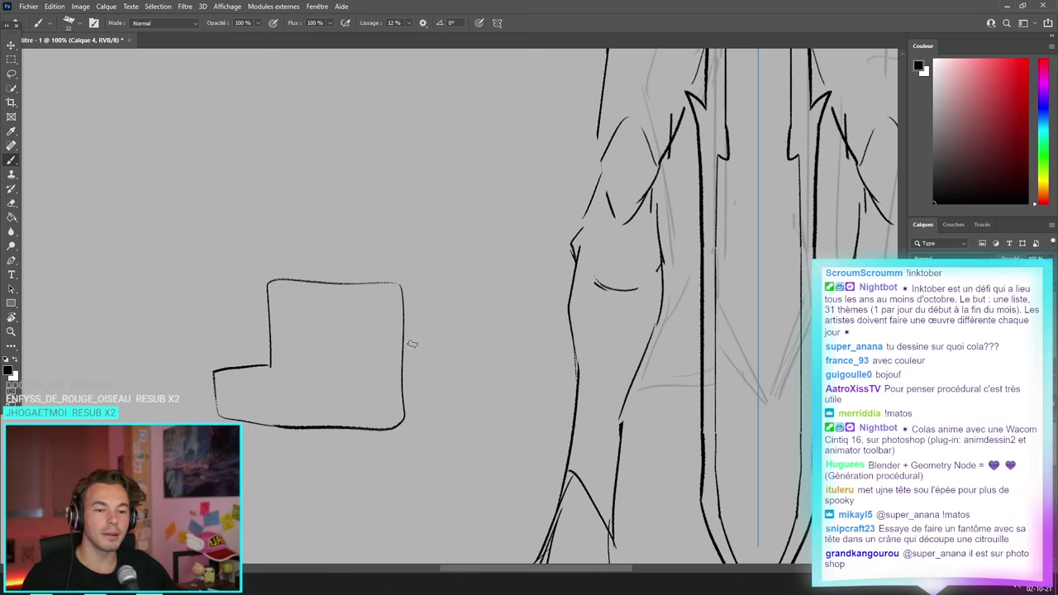
mouse_move(427, 322)
left_mouse_down()
mouse_move(292, 316)
mouse_move(374, 429)
left_mouse_up()
Redraw the knight's feet below the ankle guards with short strokes that form clawed toes.
key("b")
scroll(415, 373, "down", 3)
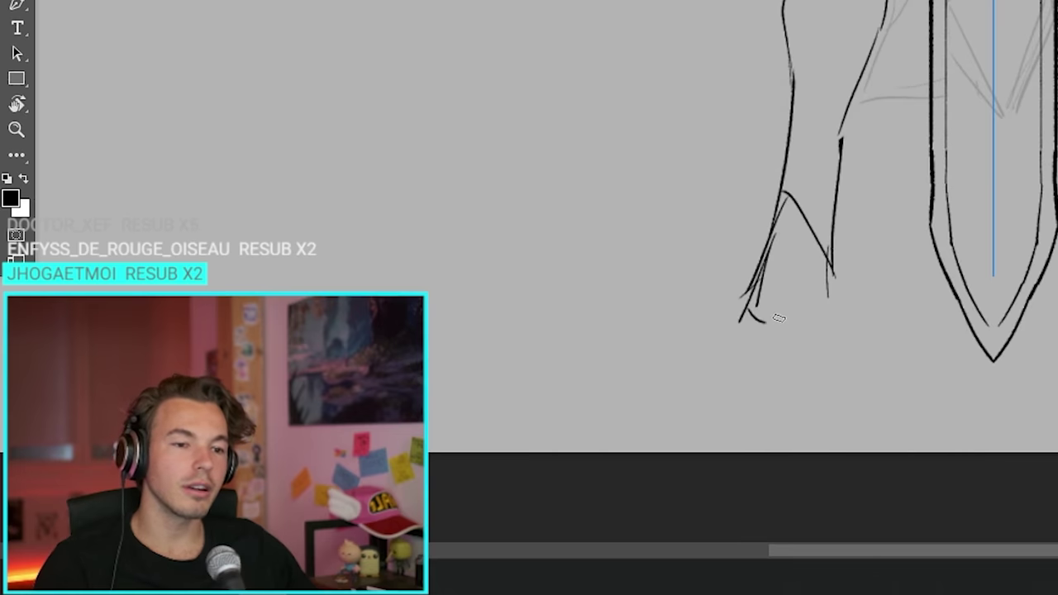
scroll(422, 371, "up", 2)
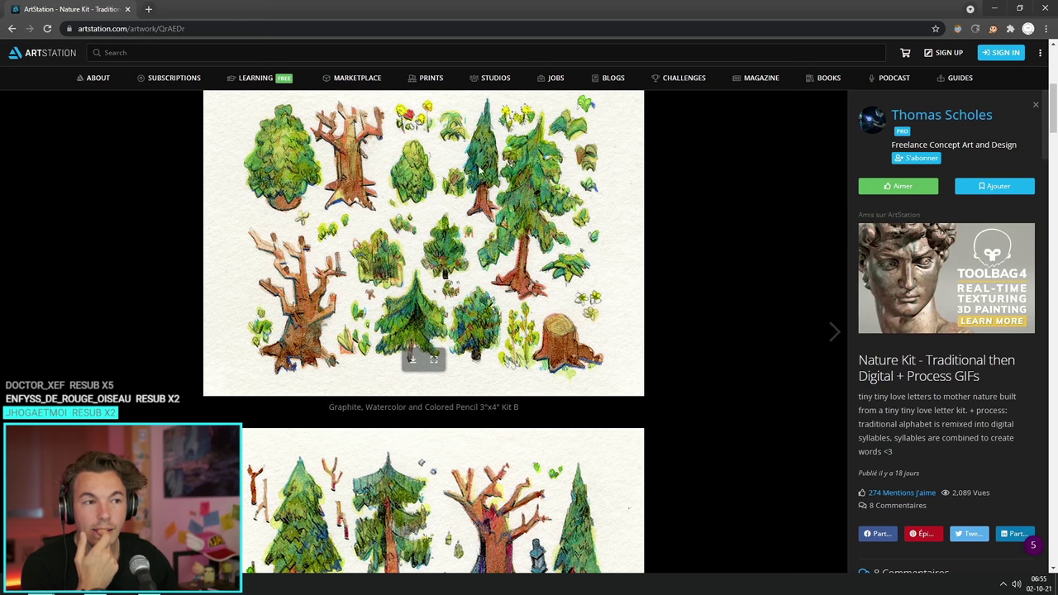
Switch to the browser and look through the Nature Kit artwork images on ArtStation.
scroll(648, 301, "down", 3)
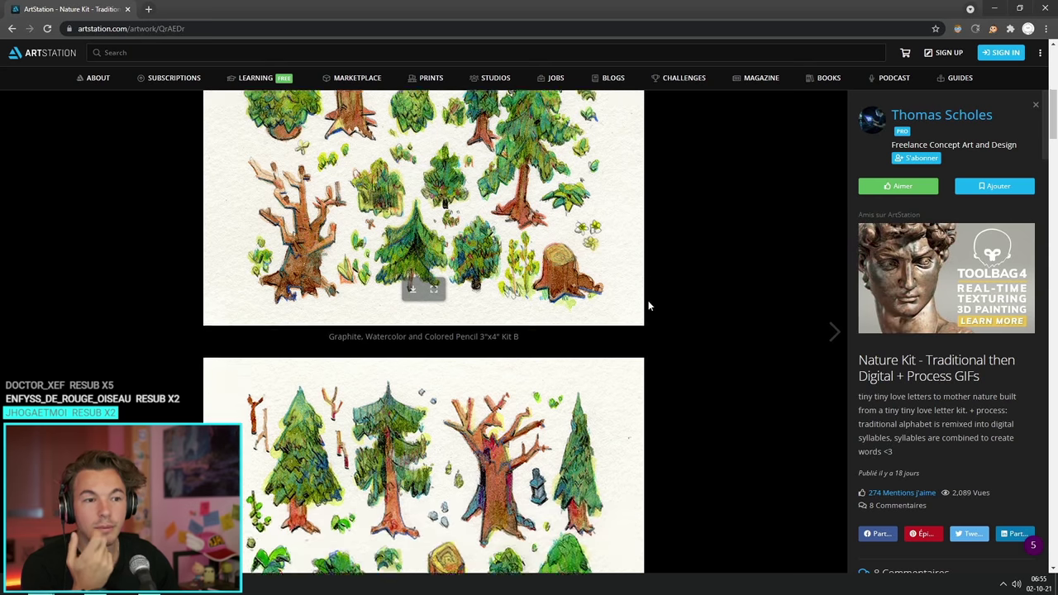
scroll(648, 301, "down", 8)
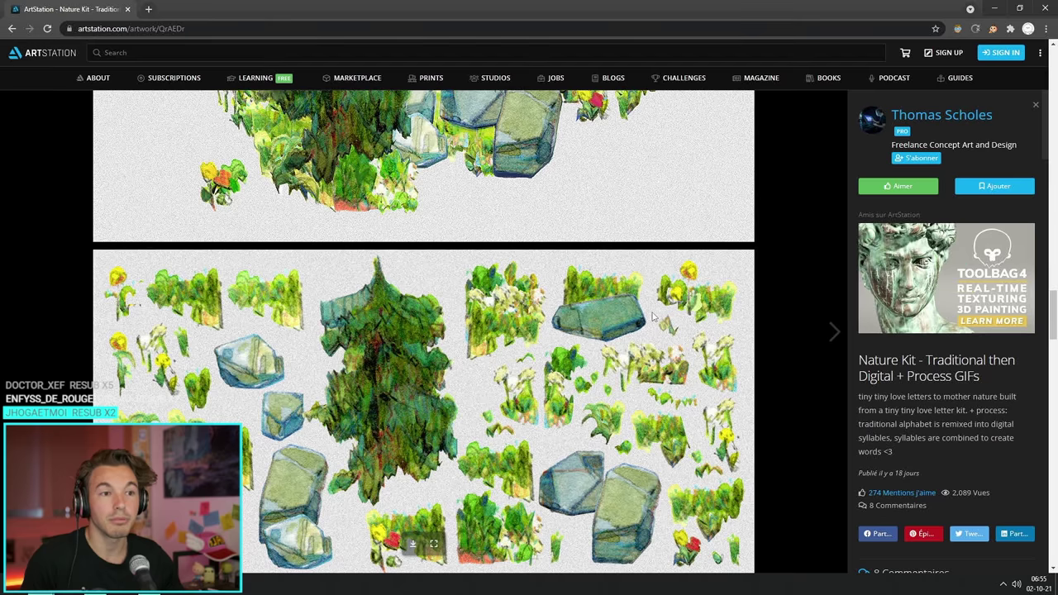
scroll(539, 330, "down", 5)
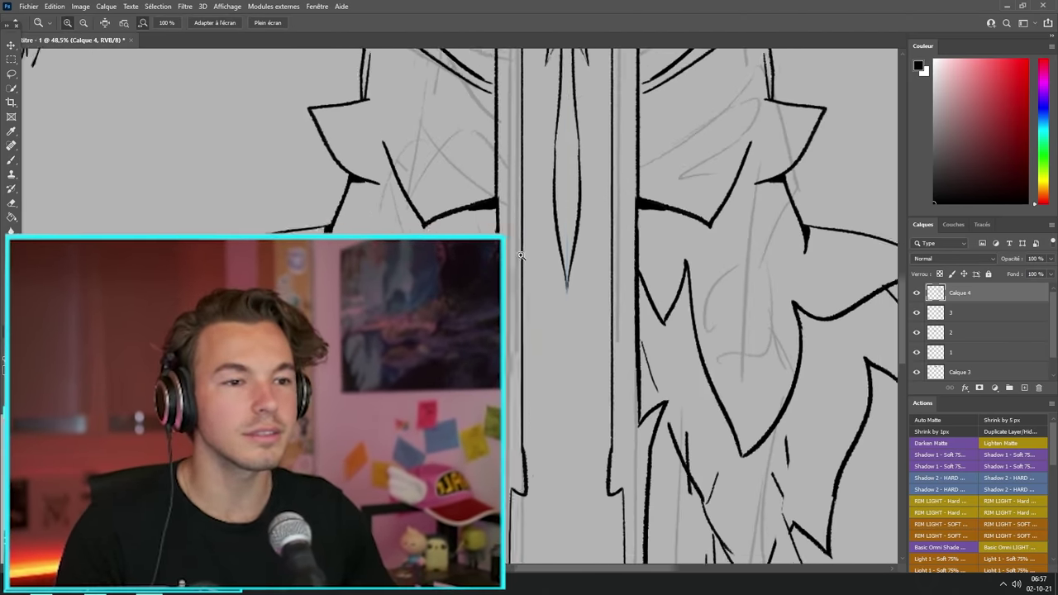
Thicken the inner spikes of the thigh armour where they meet the edges of the sword blade.
key("b")
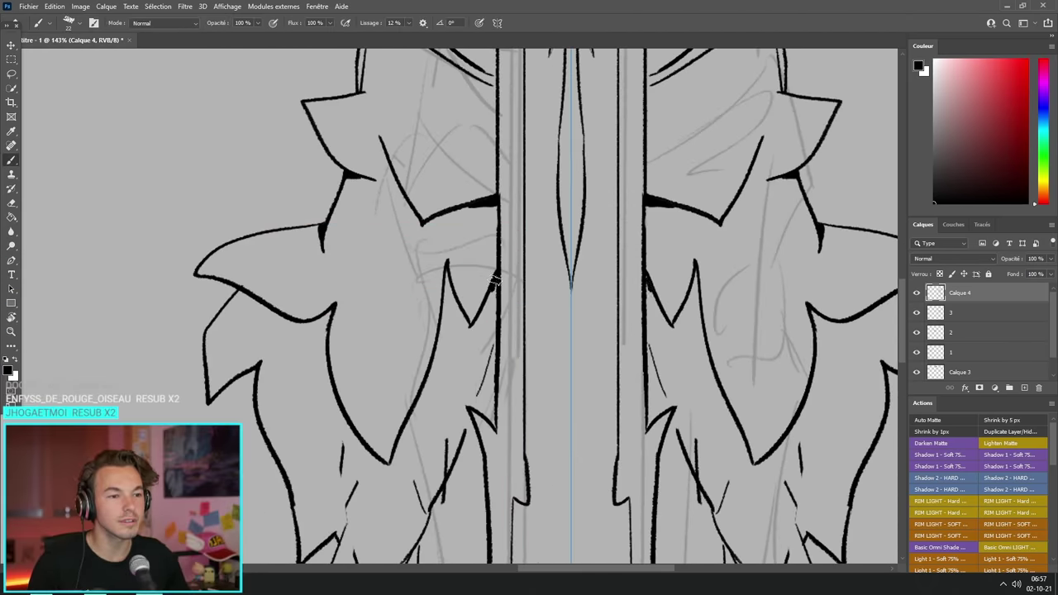
key("z")
scroll(523, 282, "down", 5)
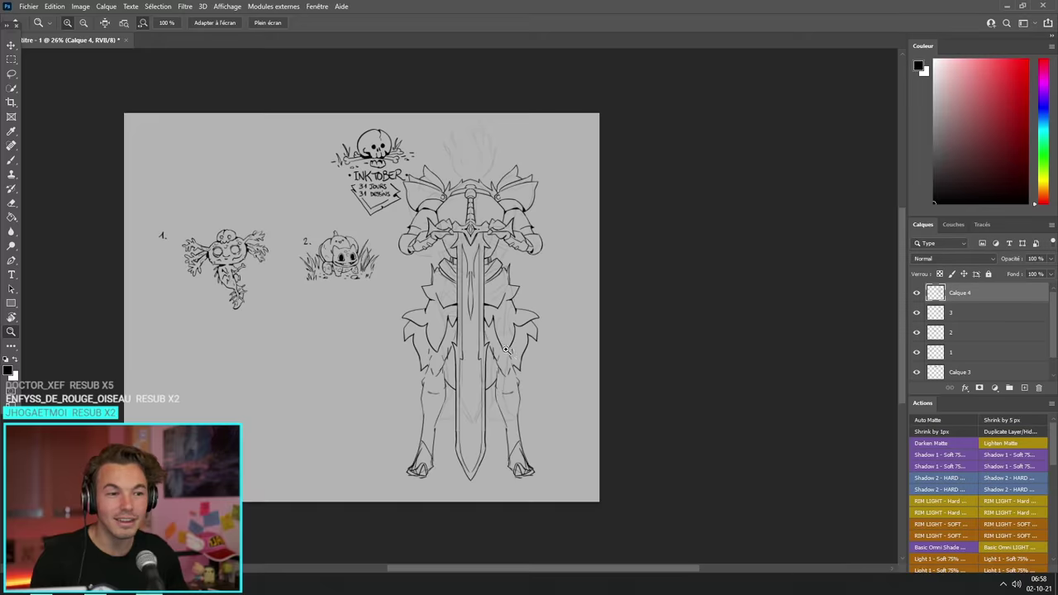
Ink the jagged lower edge of the thigh plates and erase the overlapping lines above the knees.
scroll(627, 453, "up", 3)
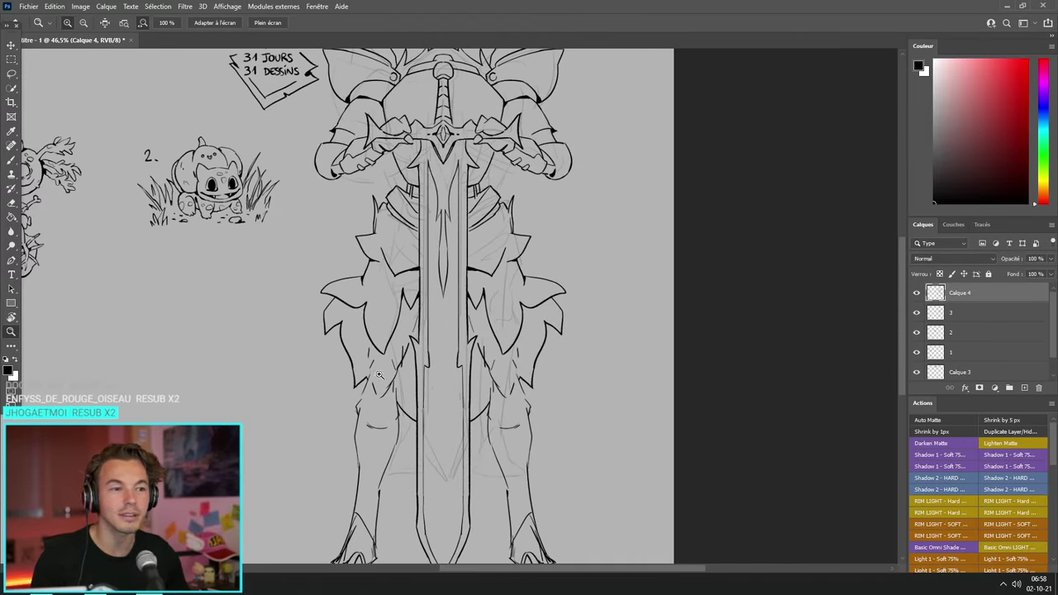
scroll(379, 374, "up", 3)
key("b")
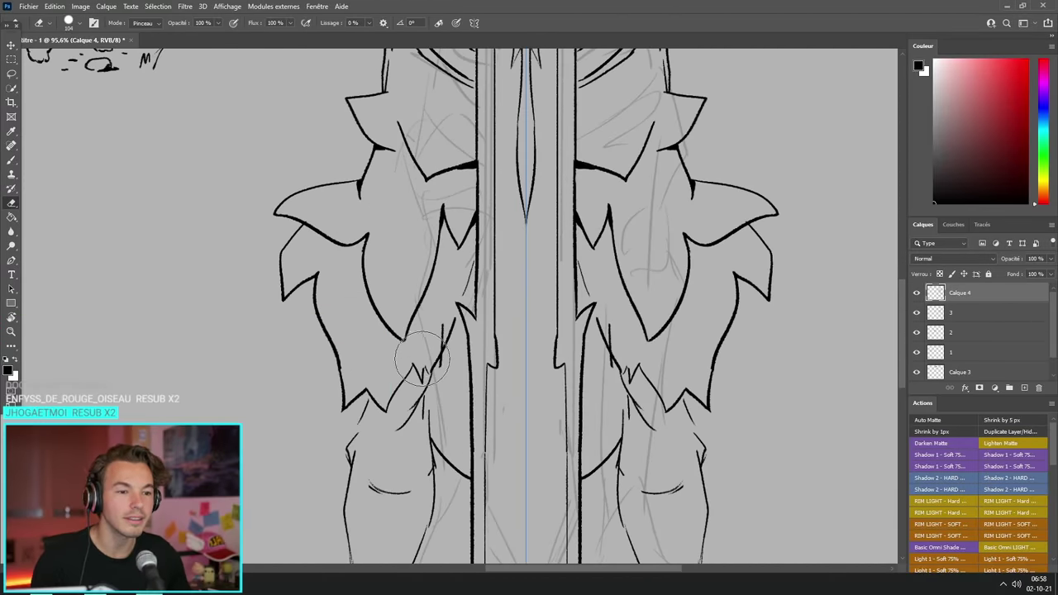
key("z")
scroll(359, 310, "down", 4)
scroll(360, 310, "up", 5)
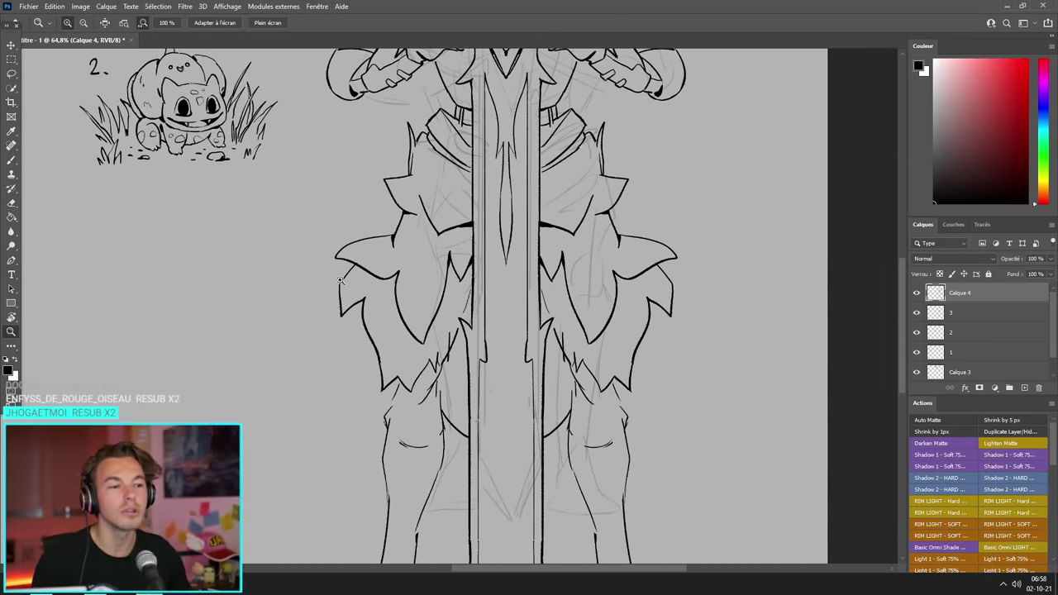
Add a small jagged notch to the outer edge of the lower thigh plates.
key("b")
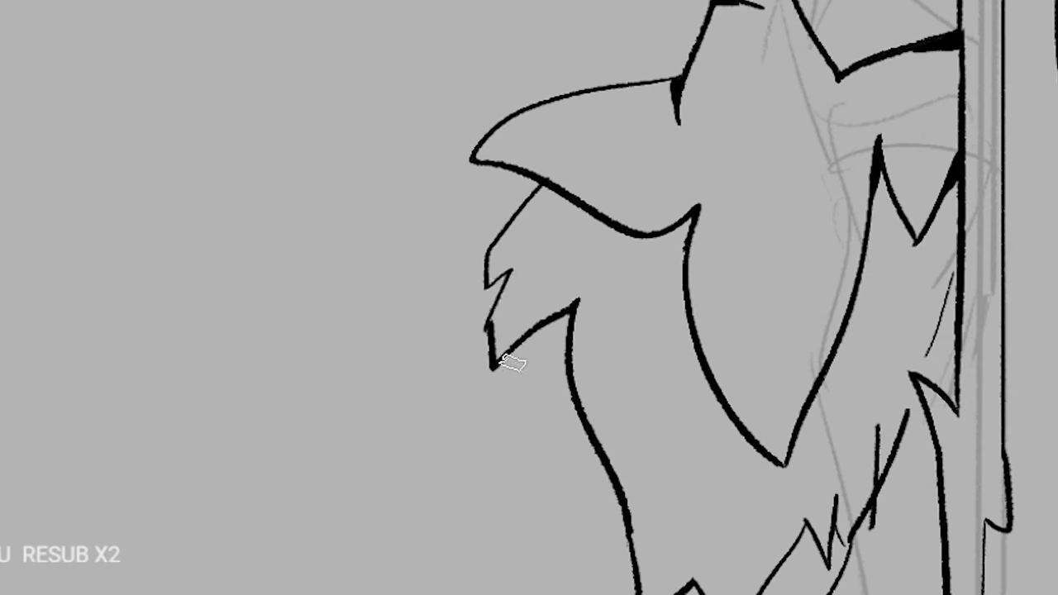
key("z")
scroll(504, 364, "down", 4)
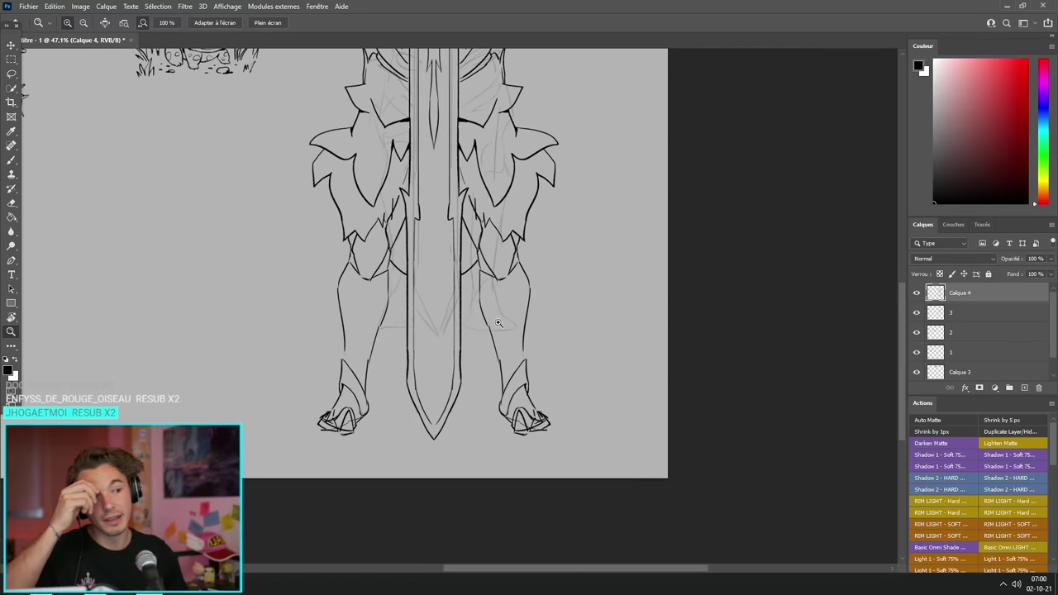
Erase the ankle guards and clawed feet, and redraw the shin and ankle contours with smooth symmetric strokes.
scroll(498, 322, "up", 4)
key("b")
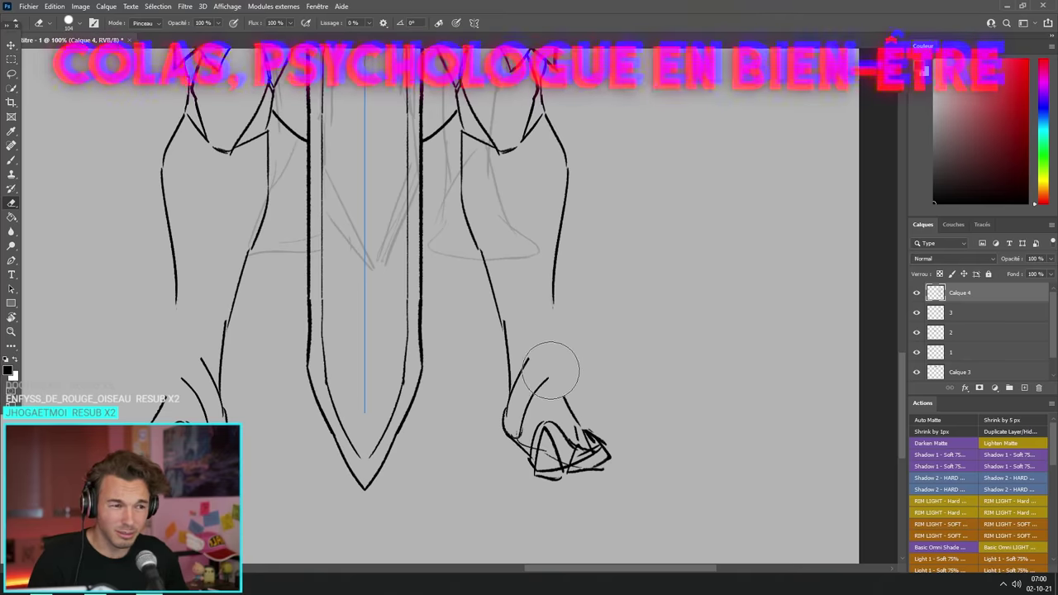
mouse_move(550, 371)
left_mouse_down()
mouse_move(521, 408)
mouse_move(524, 432)
left_mouse_up()
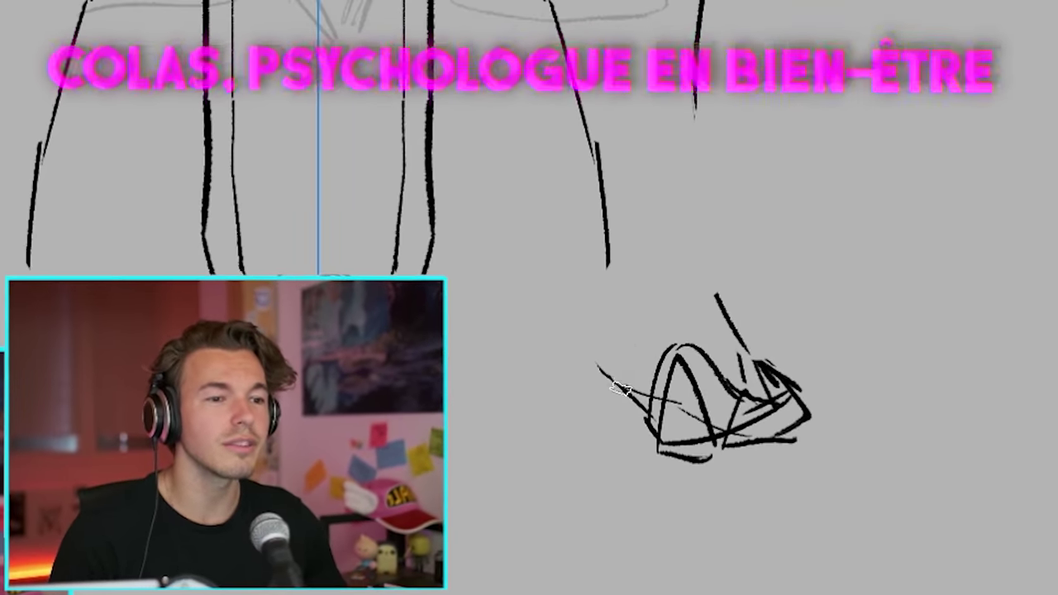
left_click_drag(607, 266, 597, 357)
key("z")
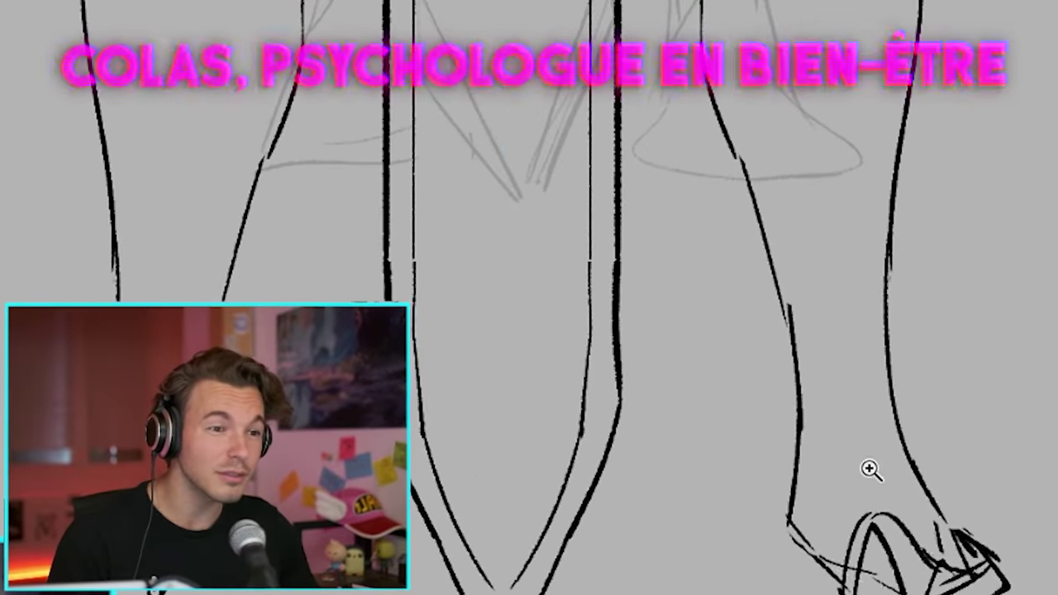
key("b")
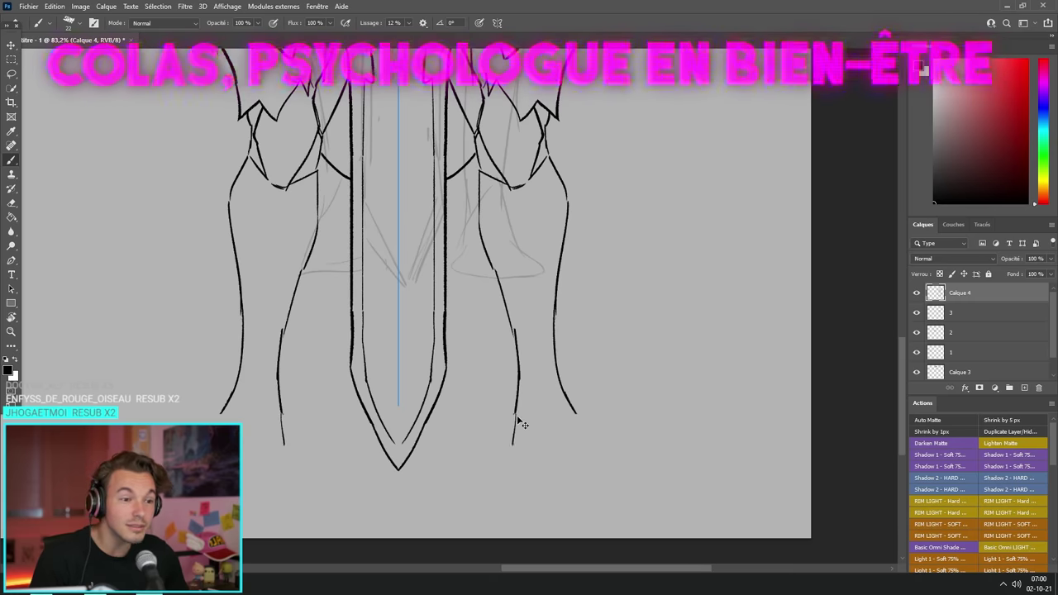
Draw simpler flared feet with pointed ankle guards and curved soles below both shins.
key("z")
scroll(516, 424, "down", 5)
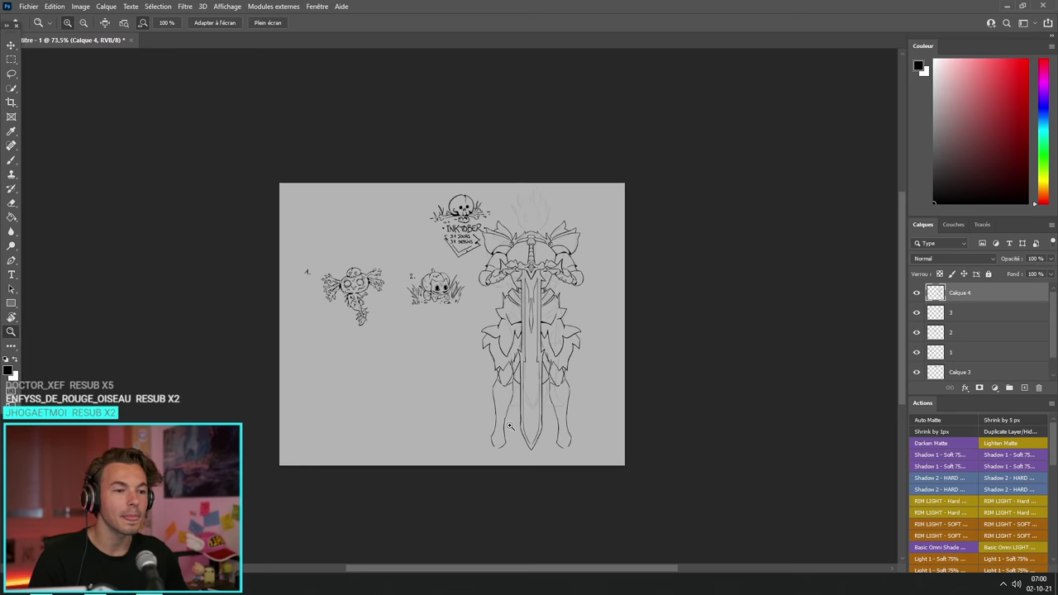
scroll(510, 426, "up", 3)
scroll(517, 421, "down", 2)
scroll(548, 408, "up", 3)
key("b")
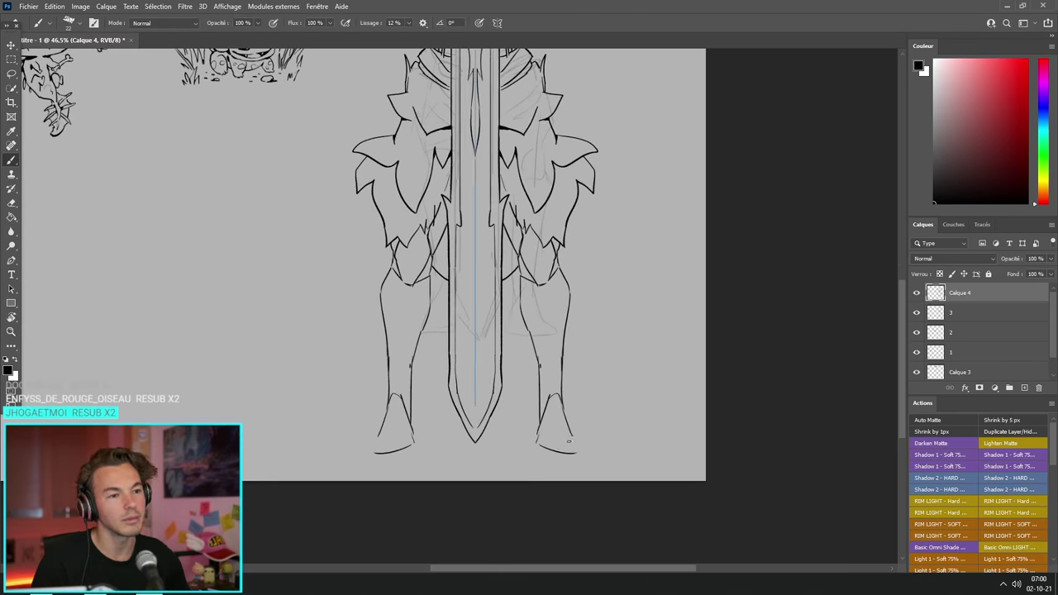
key("z")
scroll(562, 413, "down", 4)
scroll(557, 388, "up", 1)
scroll(557, 381, "up", 2)
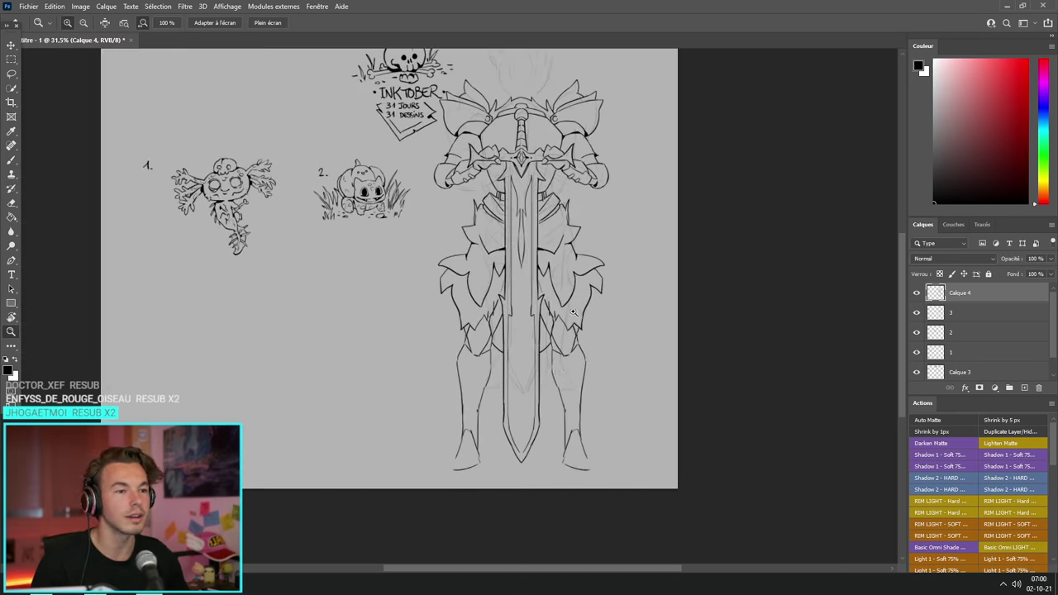
Ink the belt, hip plates and plated shins, and draw a long cape falling behind the legs.
scroll(573, 312, "up", 3)
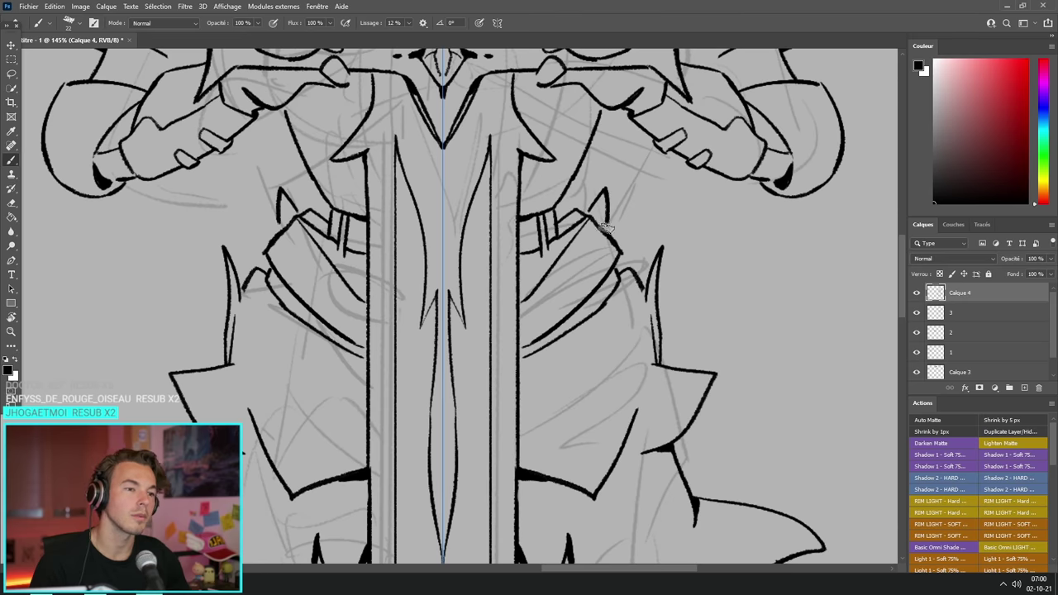
scroll(542, 271, "down", 2)
scroll(541, 271, "down", 2)
scroll(541, 271, "up", 3)
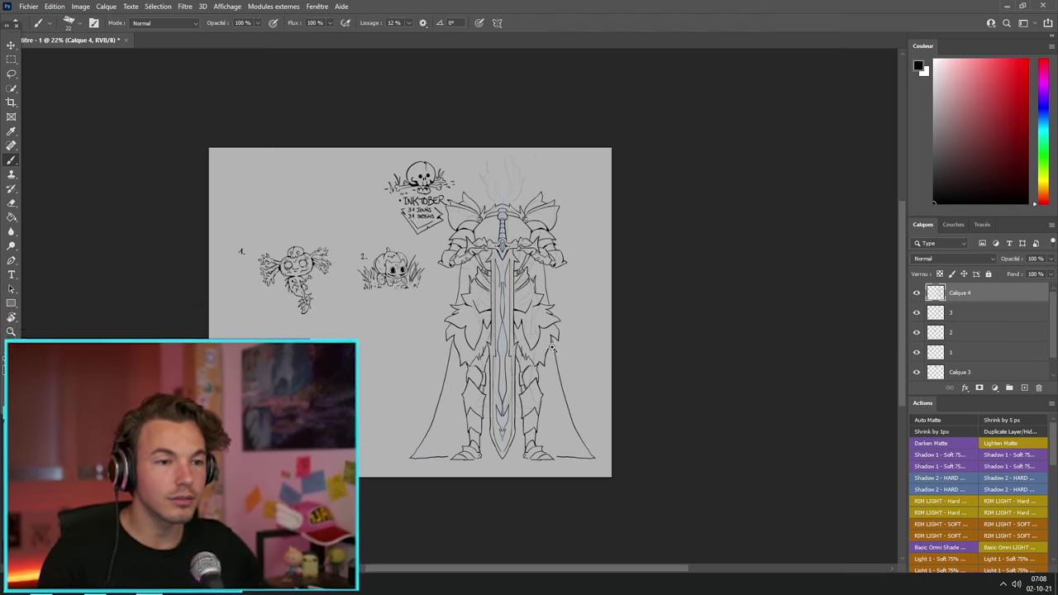
scroll(514, 351, "up", 3)
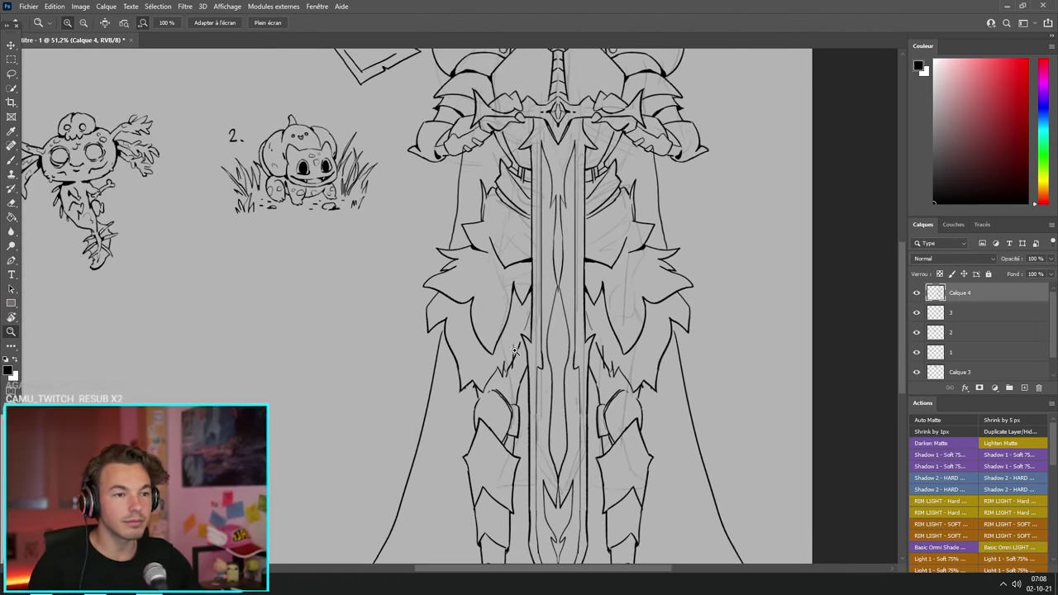
Draw wavy inner trim on the winged shoulder tips and a scalloped line across the large shoulder plates.
scroll(514, 350, "down", 3)
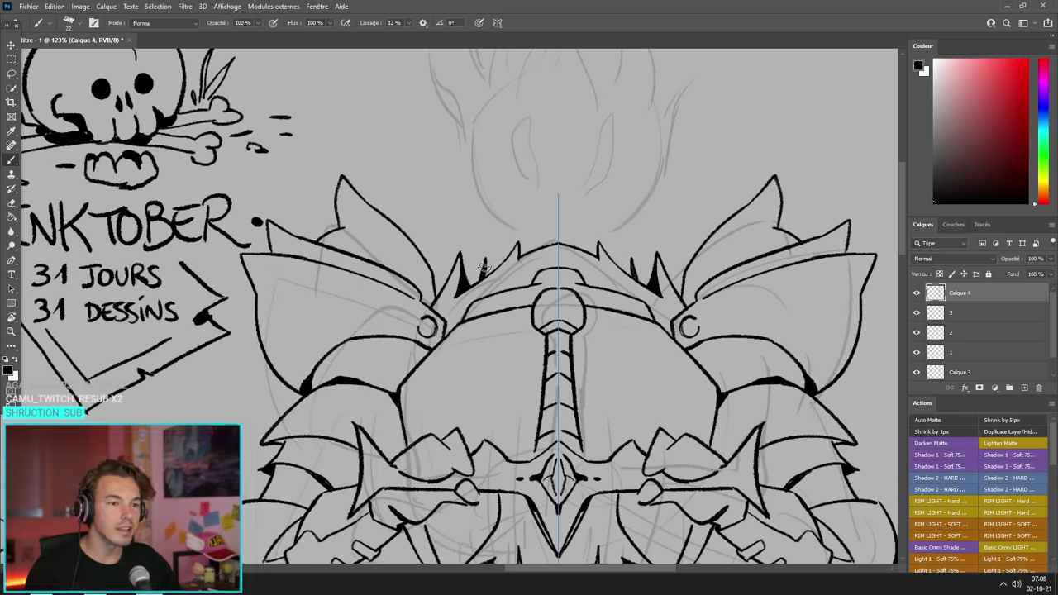
key("z")
mouse_move(486, 269)
left_mouse_down()
mouse_move(314, 248)
mouse_move(366, 237)
left_mouse_up()
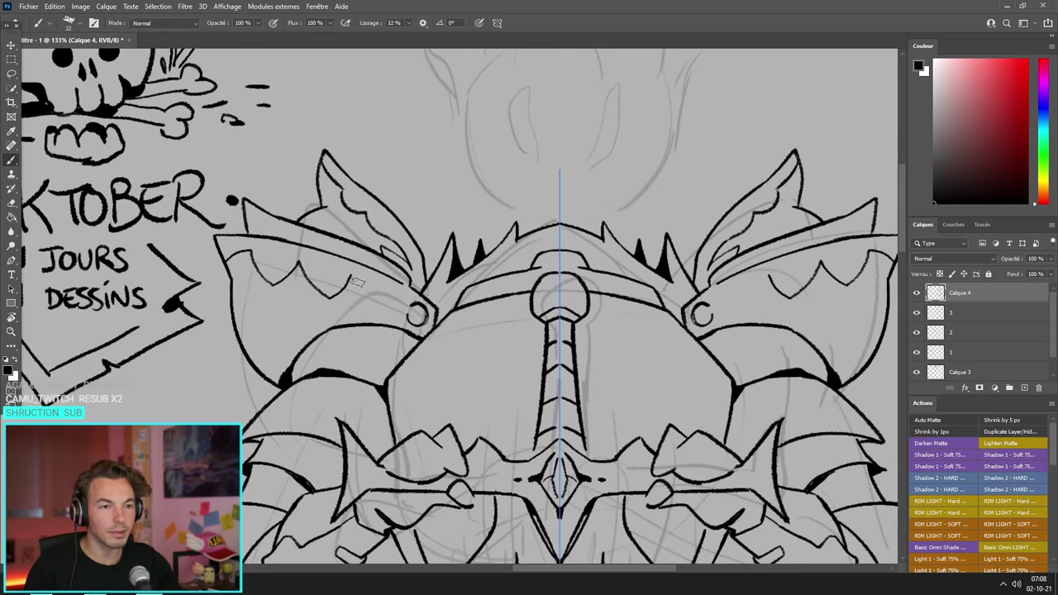
mouse_move(392, 296)
left_mouse_down()
mouse_move(403, 306)
mouse_move(330, 291)
mouse_move(512, 296)
left_mouse_up()
key("z")
scroll(571, 289, "up", 2)
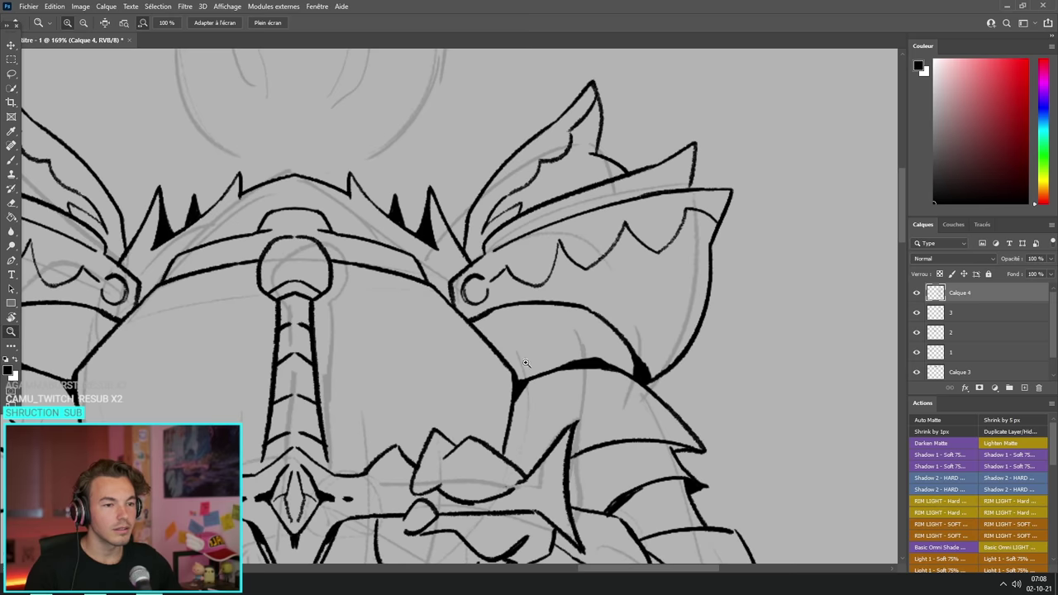
key("b")
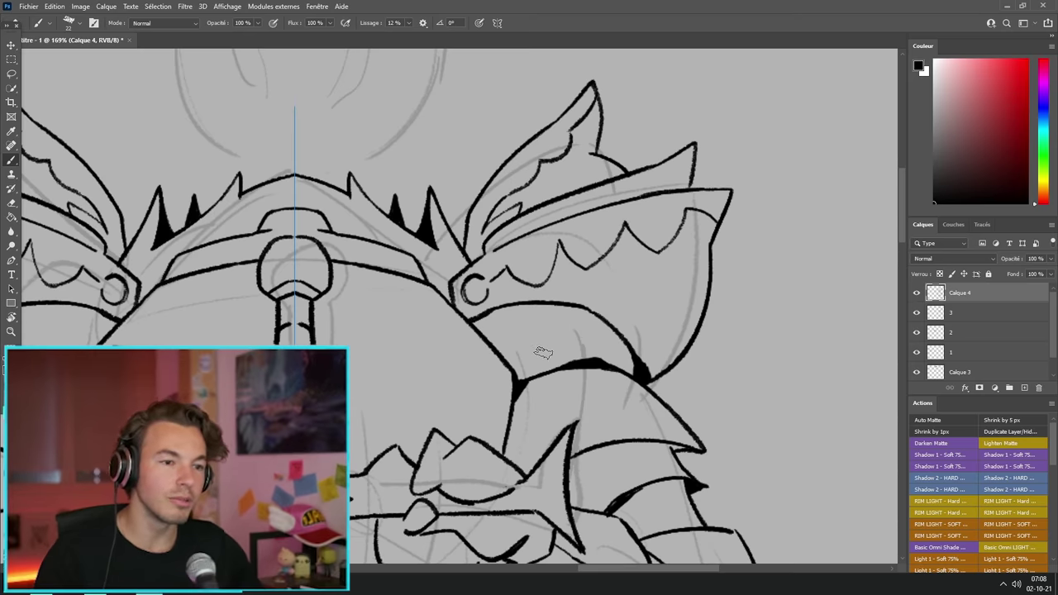
left_click_drag(546, 353, 619, 353)
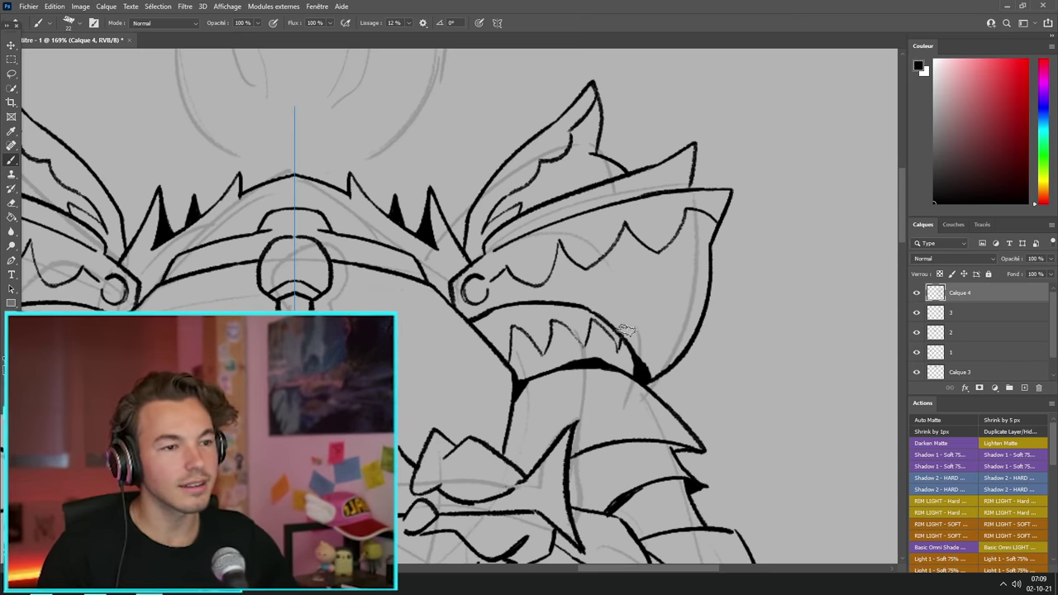
key("ctrl+z")
Draw small pointed teardrop spikes across the upper-arm bands beneath the shoulder plates, with outer ones breaking the contour.
key("z")
scroll(488, 372, "down", 3)
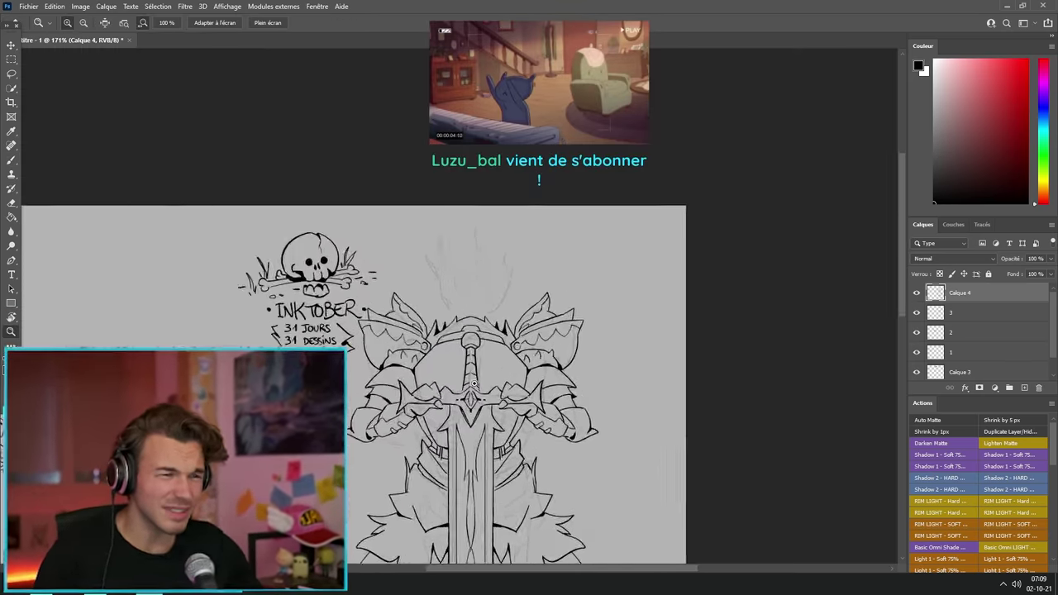
scroll(488, 371, "up", 3)
scroll(474, 402, "down", 3)
scroll(473, 402, "up", 3)
key("b")
scroll(558, 304, "up", 3)
key("e")
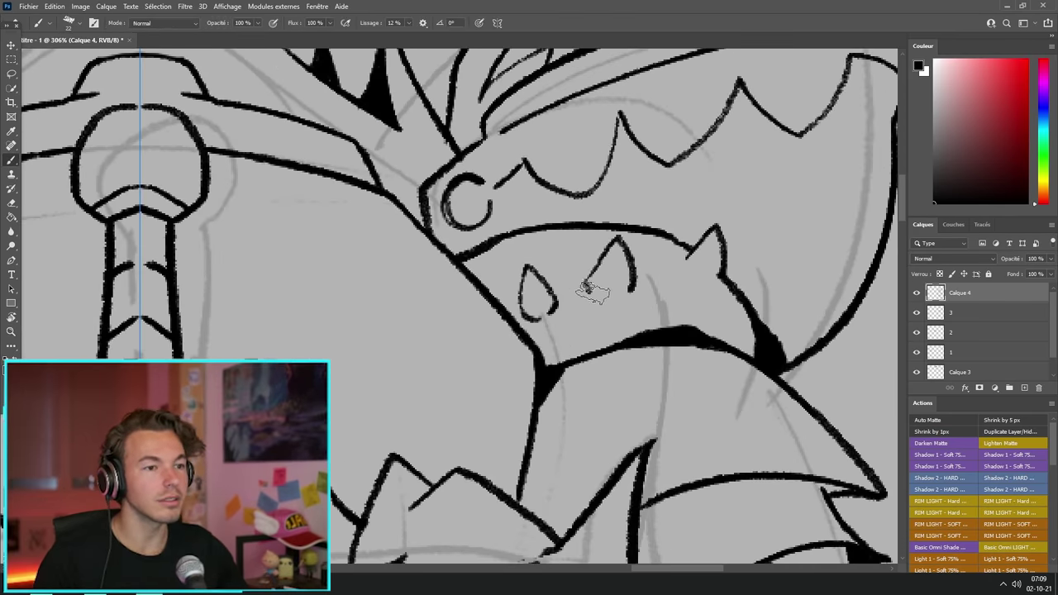
left_click_drag(615, 289, 637, 296)
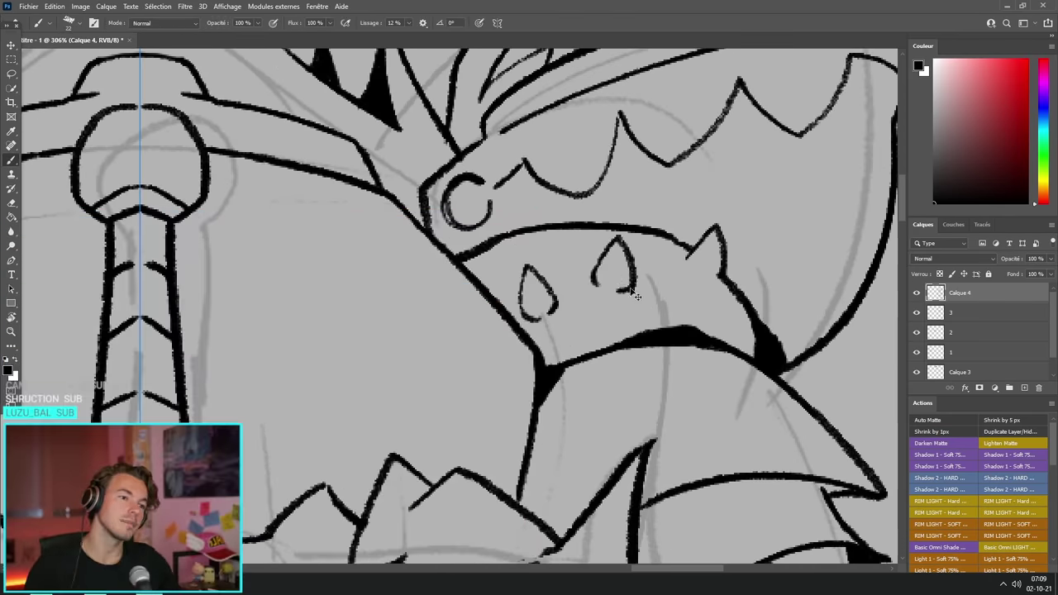
scroll(688, 261, "down", 3)
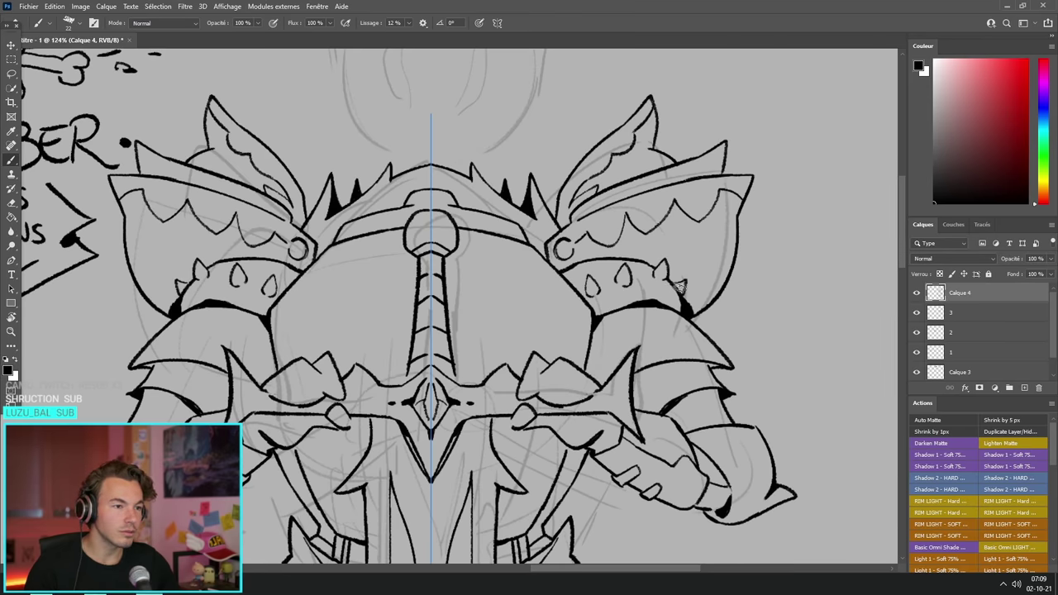
Add an inner border line with small round notches along the chest plate's edges, continuing down to the waist.
key("z")
mouse_move(679, 286)
left_mouse_down()
mouse_move(719, 260)
mouse_move(579, 285)
mouse_move(661, 285)
mouse_move(606, 369)
mouse_move(677, 369)
left_mouse_up()
key("z")
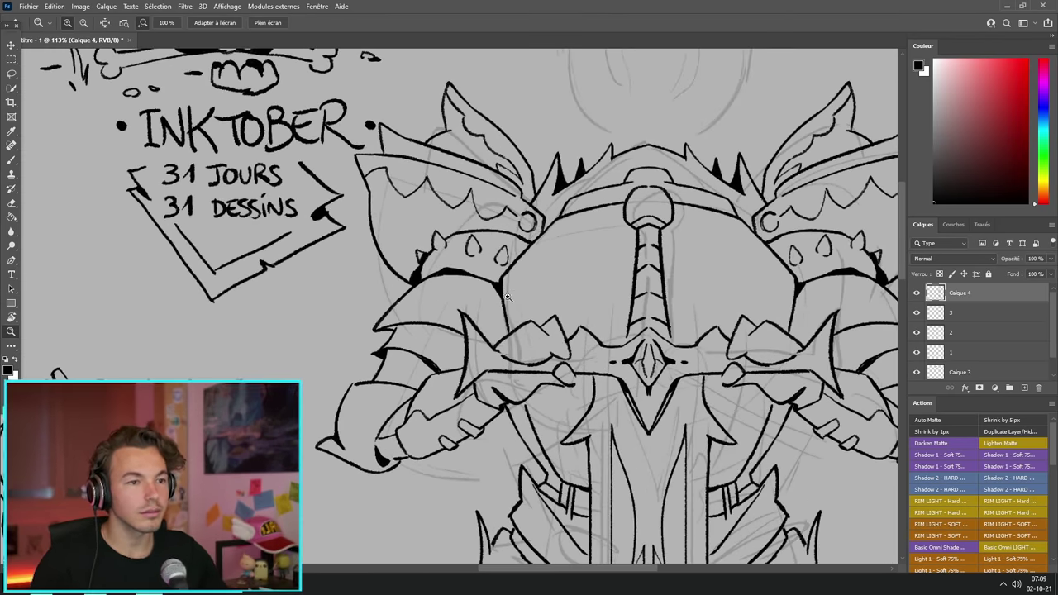
key("b")
key("z")
mouse_move(599, 276)
left_mouse_down()
mouse_move(545, 276)
mouse_move(653, 278)
left_mouse_up()
key("b")
scroll(569, 381, "down", 3, "alt")
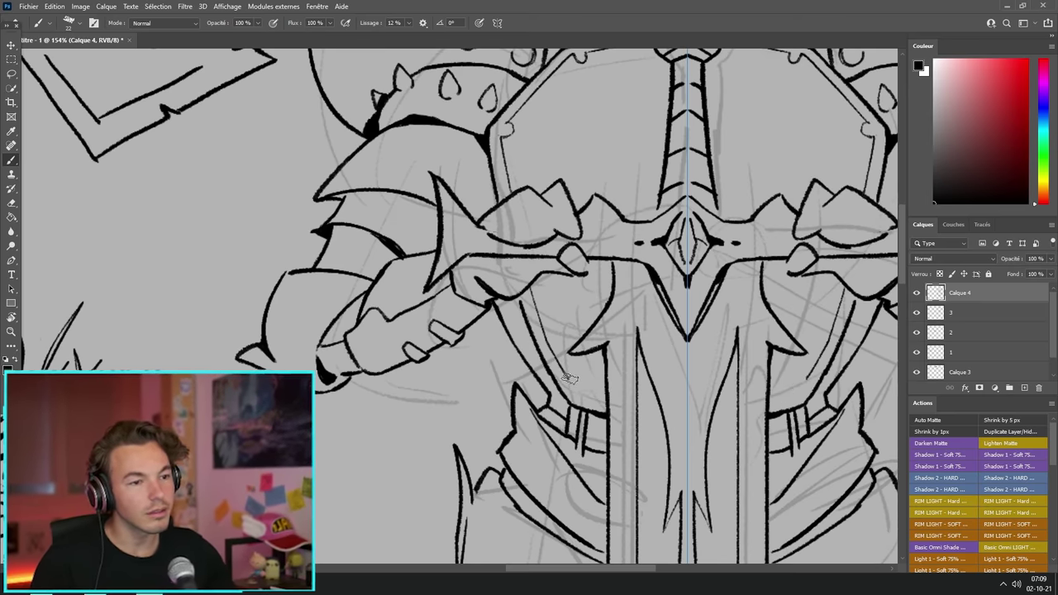
key("z")
left_click_drag(582, 394, 529, 395)
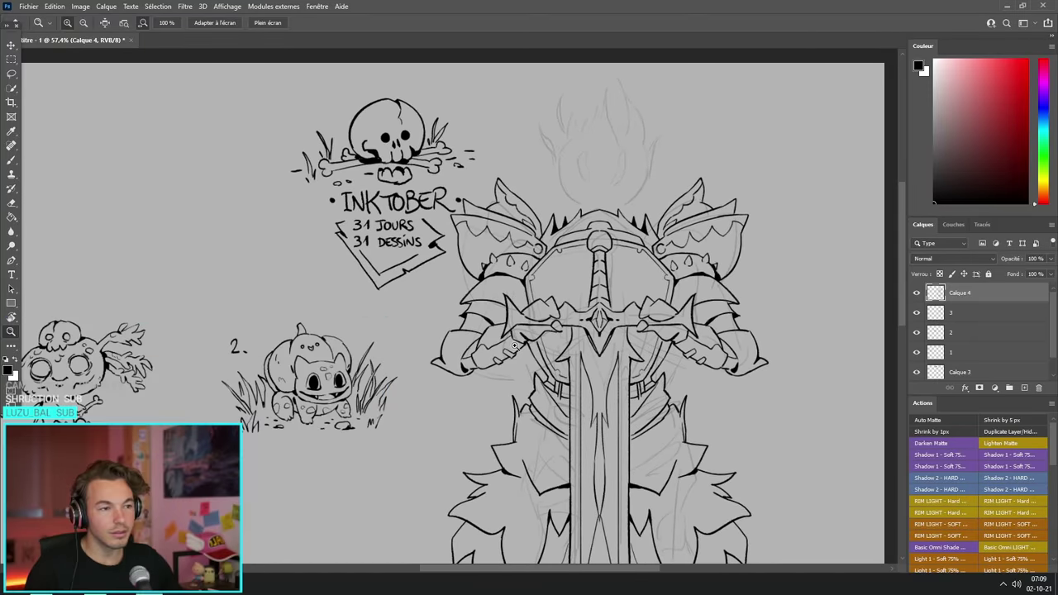
Sketch a small tilted biplane in the empty area below drawing 2, with two wings, crossed struts, a round fuselage and wheels.
mouse_move(463, 400)
left_mouse_down()
mouse_move(492, 400)
mouse_move(727, 190)
left_mouse_up()
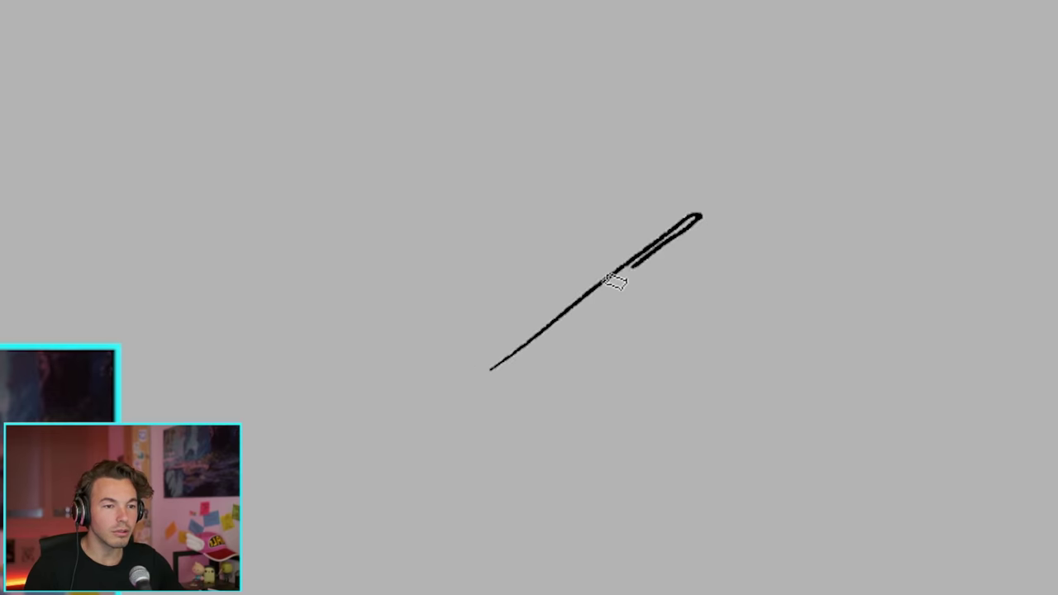
left_click_drag(615, 282, 482, 387)
left_click_drag(586, 366, 568, 405)
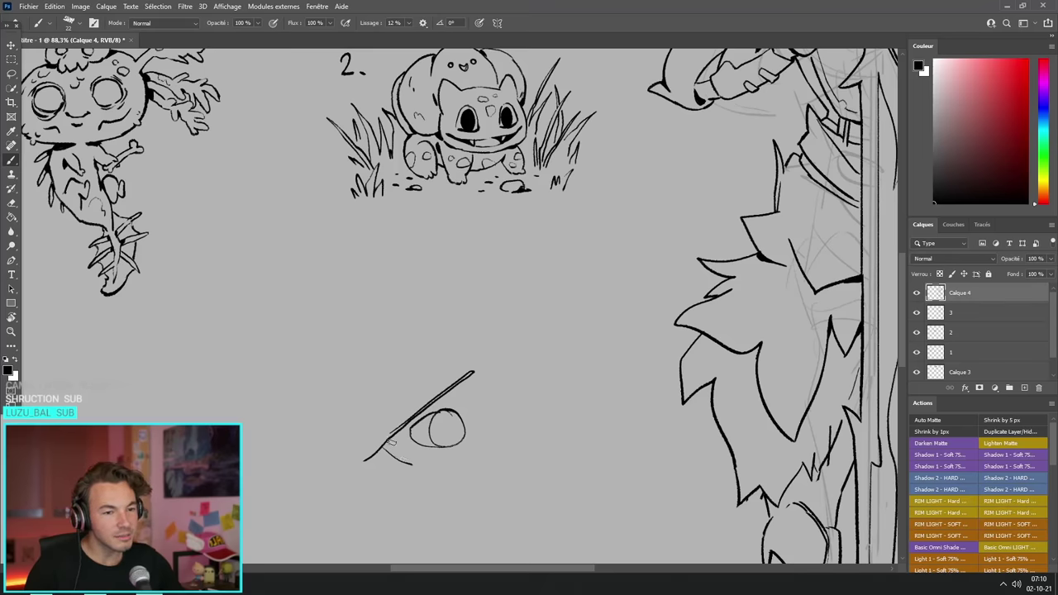
left_click_drag(468, 379, 473, 419)
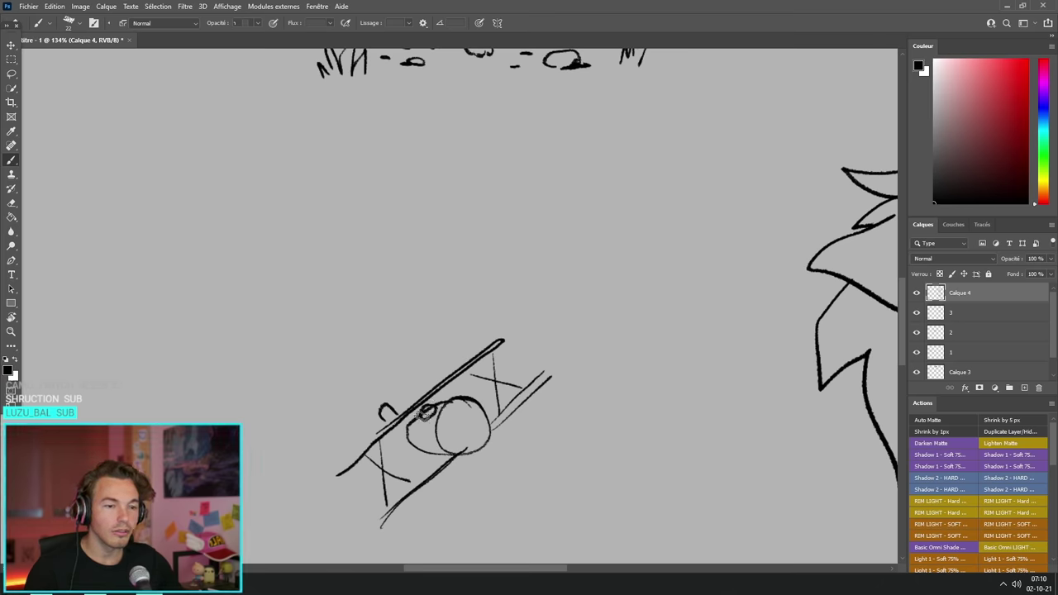
left_click_drag(460, 288, 489, 277)
left_click_drag(533, 279, 545, 269)
left_click_drag(577, 364, 575, 402)
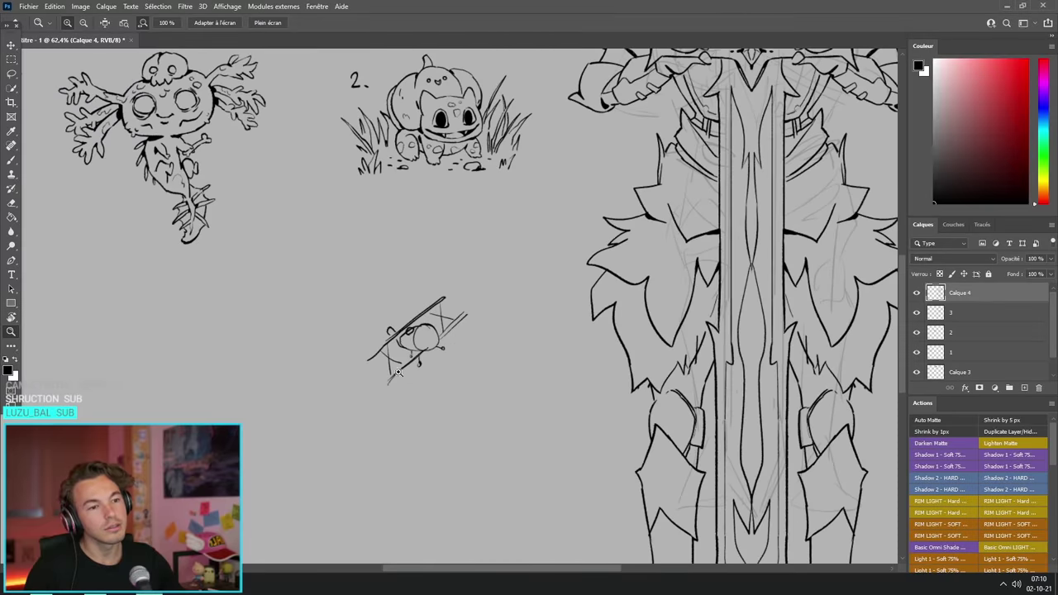
Sketch curling clouds around the biplane and add the round nose details at the front of its fuselage.
scroll(355, 380, "up", 3)
left_click_drag(262, 361, 343, 364)
left_click_drag(484, 463, 539, 463)
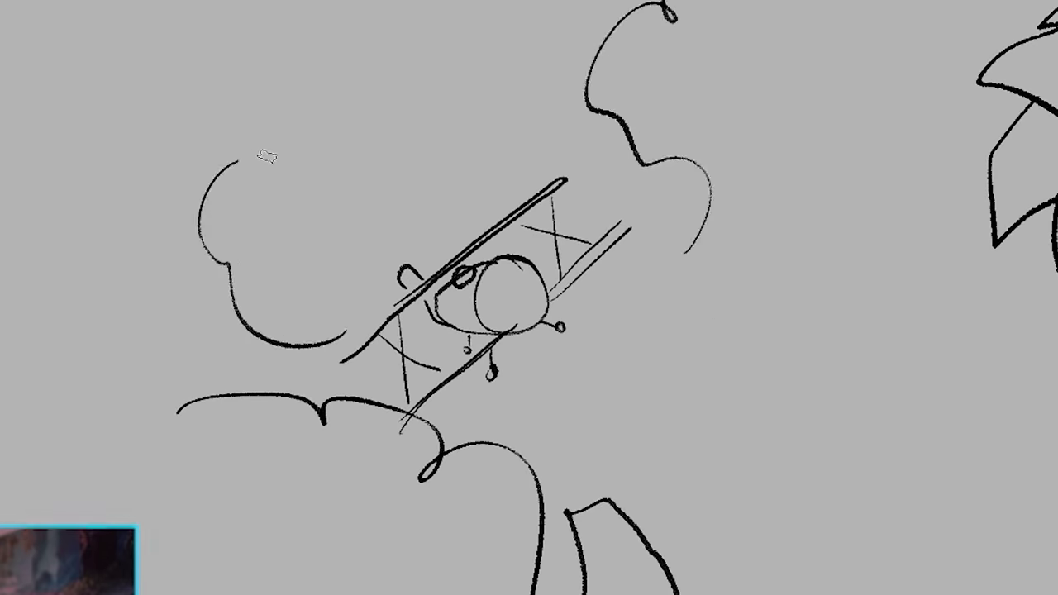
left_click_drag(302, 347, 169, 299)
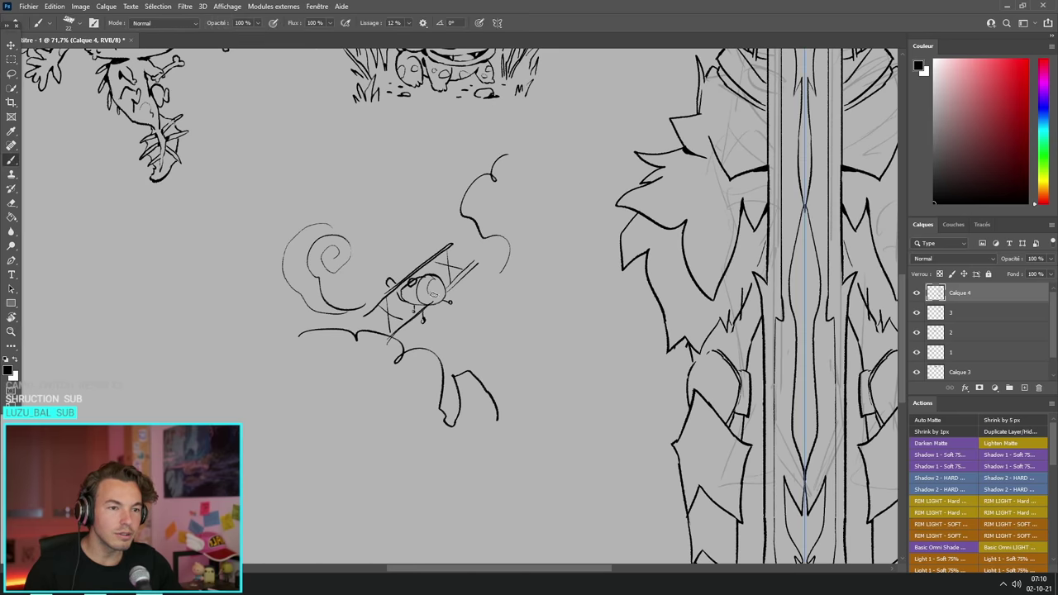
scroll(418, 275, "up", 2)
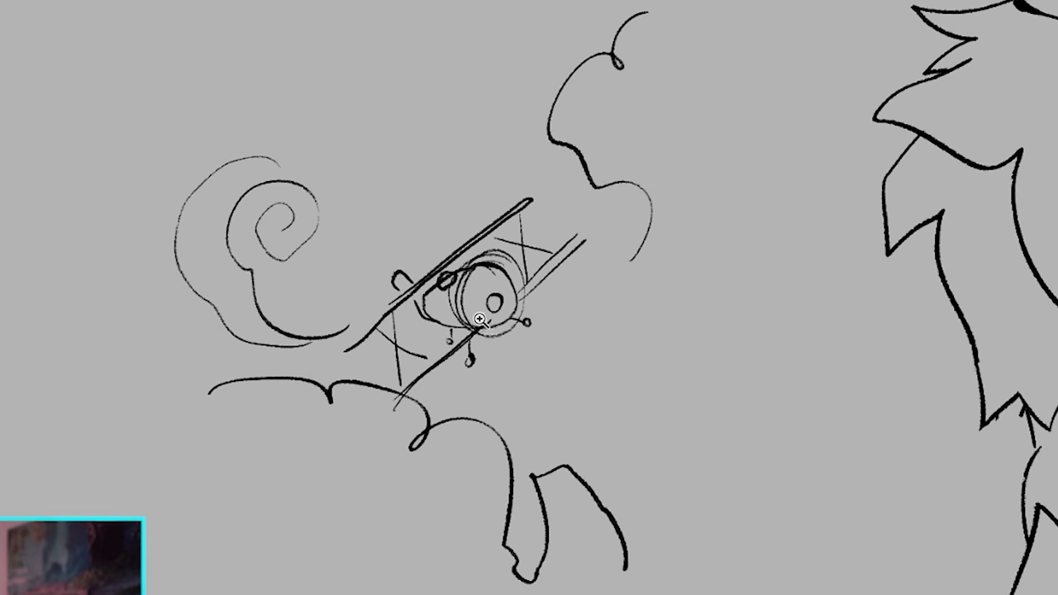
scroll(471, 298, "down", 2)
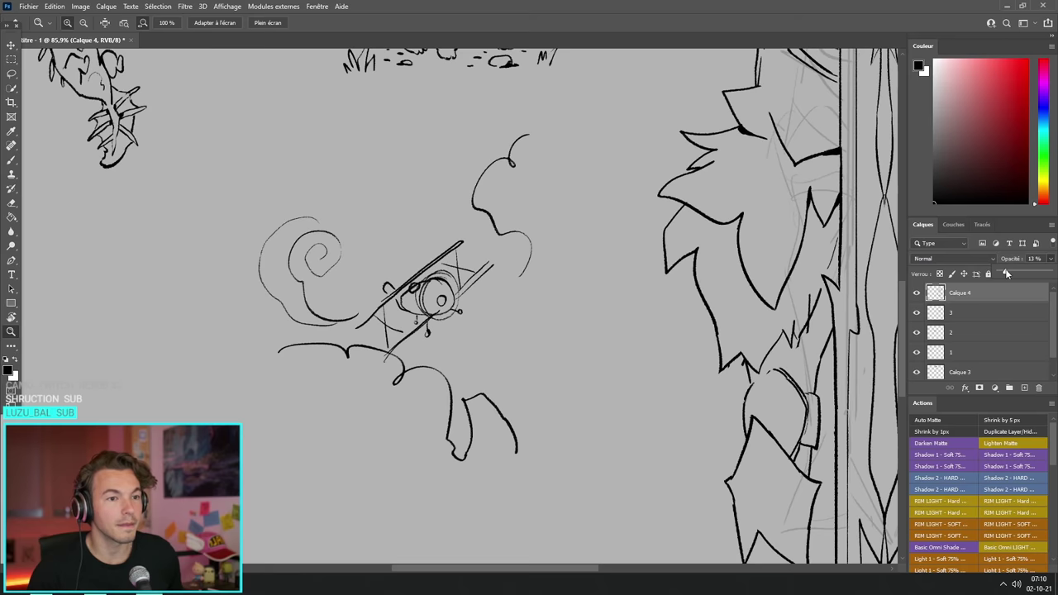
Fade the biplane sketch layer and ink the segmented upper wing and round fuselage on a new layer above it.
key("1")
key("2")
scroll(417, 275, "up", 3)
key("b")
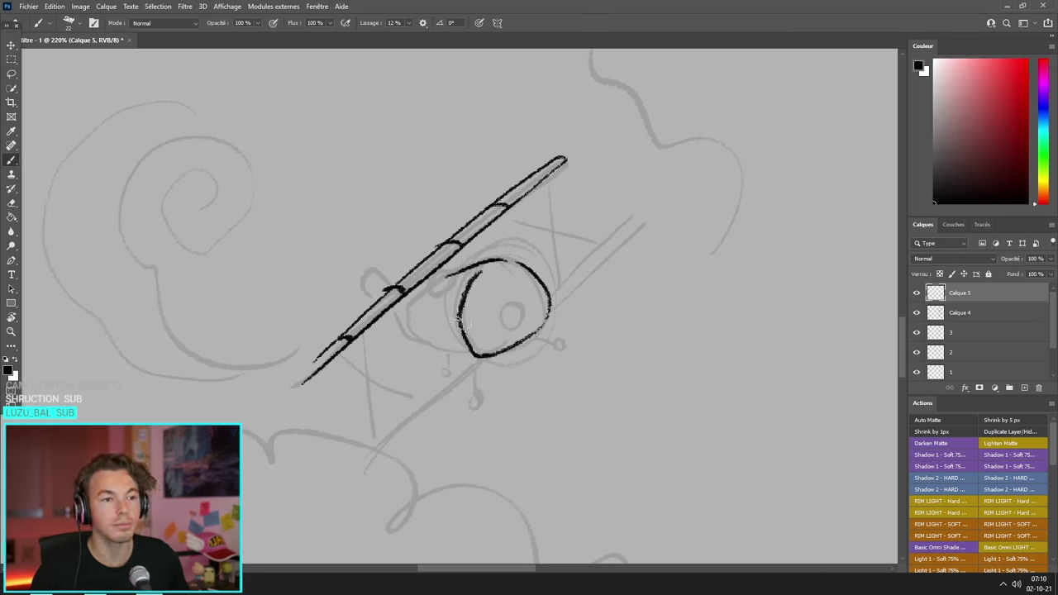
Erase the biplane and cloud sketch from the empty area below drawing 2.
scroll(459, 321, "down", 3)
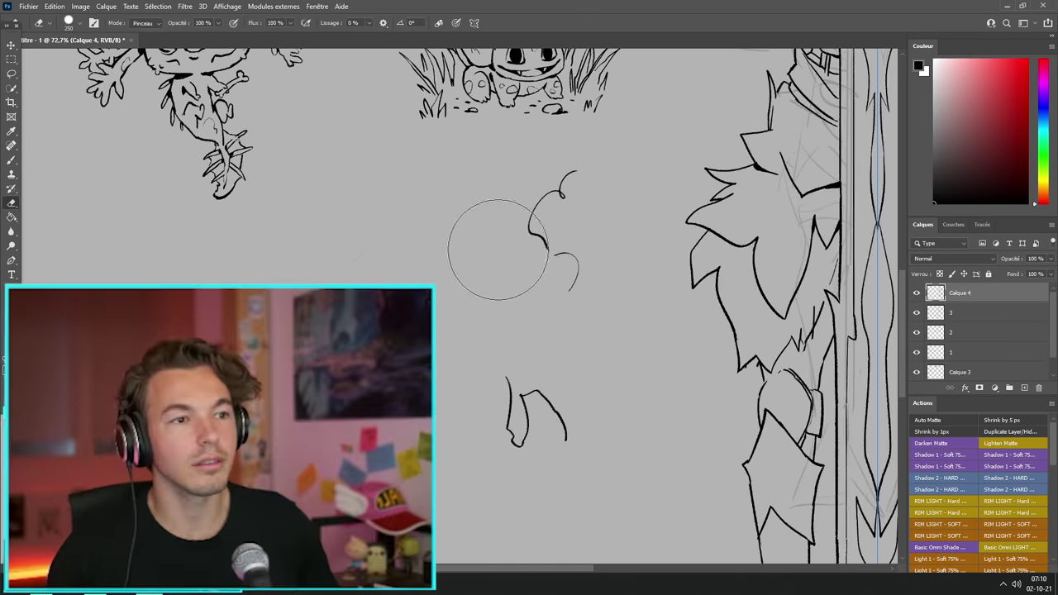
mouse_move(502, 243)
left_mouse_down()
mouse_move(521, 349)
mouse_move(560, 397)
mouse_move(543, 421)
left_mouse_up()
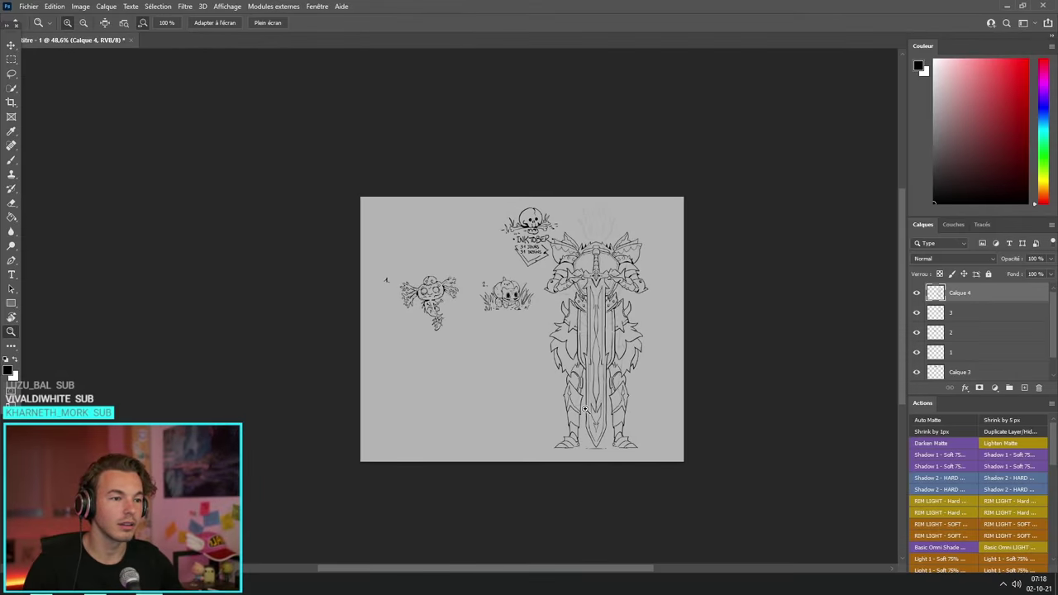
Duplicate the Calque 4 layer and redraw the knight's thigh armour on the copy with the original hidden.
scroll(585, 409, "up", 3)
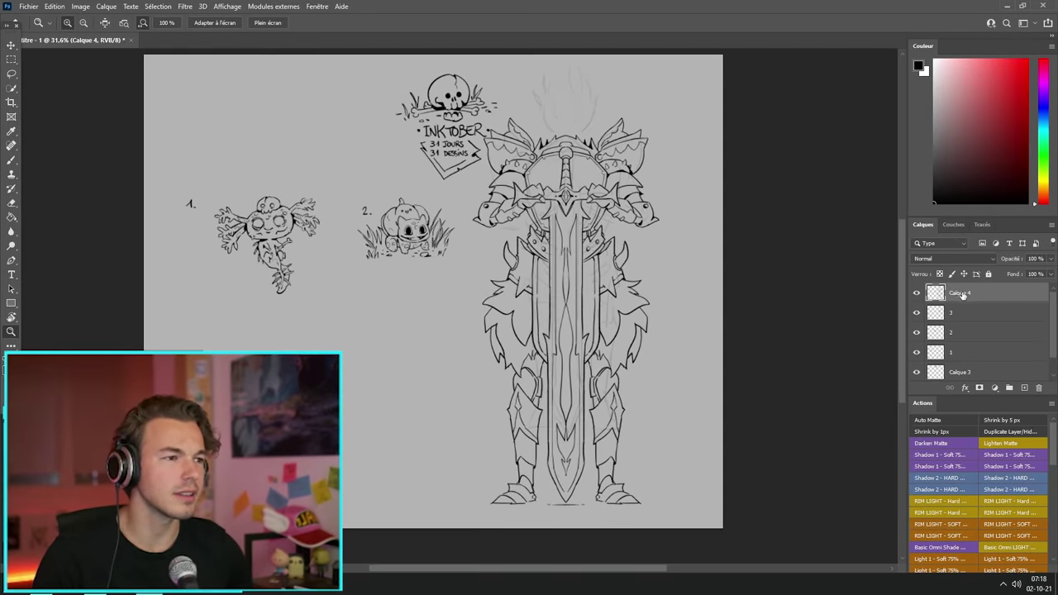
right_click(961, 295)
left_click(827, 175)
key("Return")
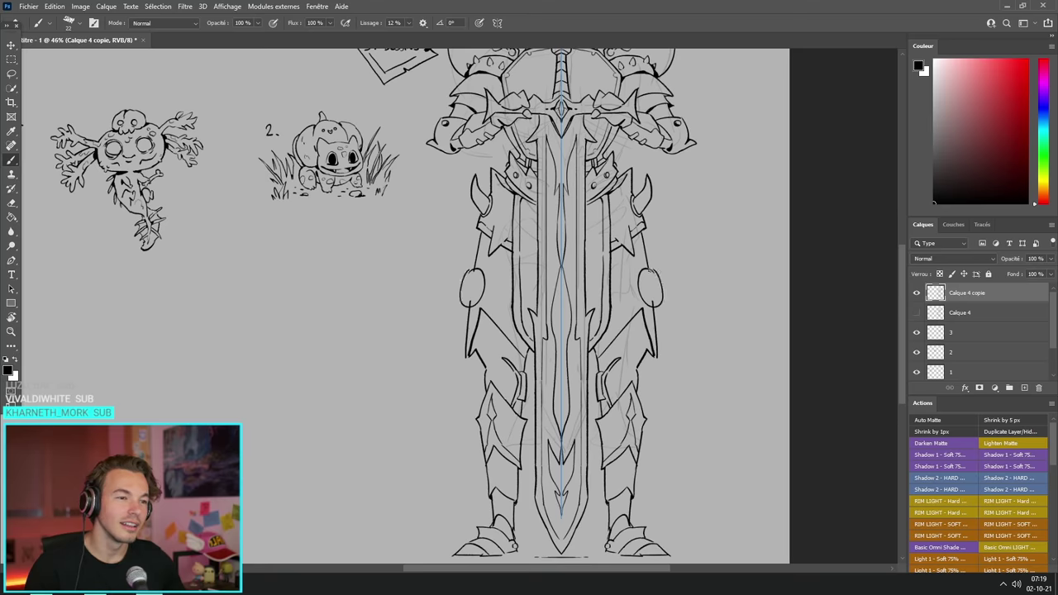
key("z")
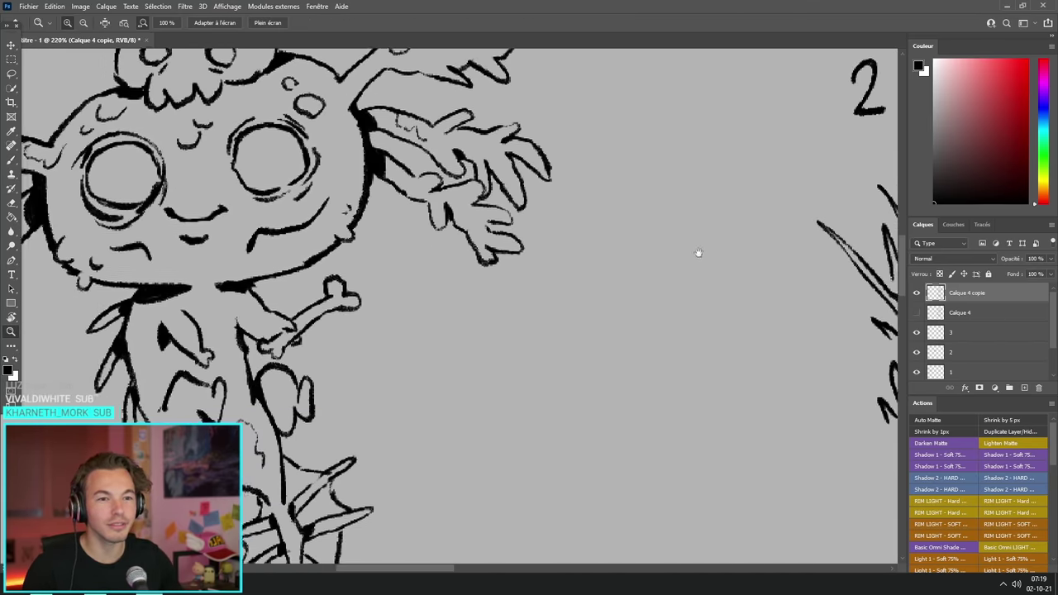